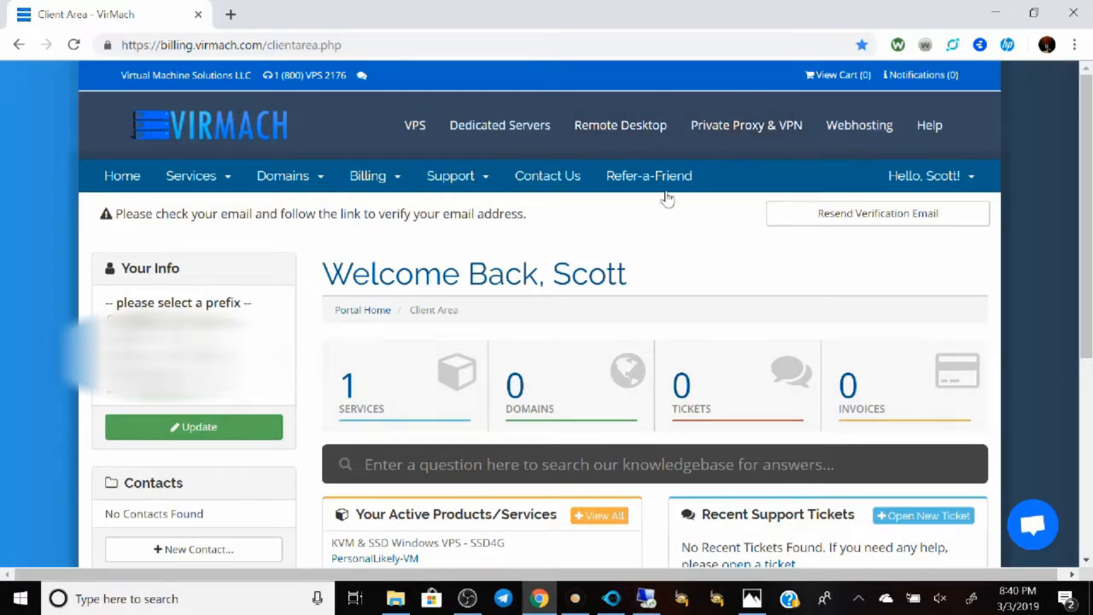
# - Browse VirMach's Windows Remote Desktop VPS plans, from SSD1G at $7.00 to SSD8G at $40.00 monthly
pyautogui.click(622, 136)
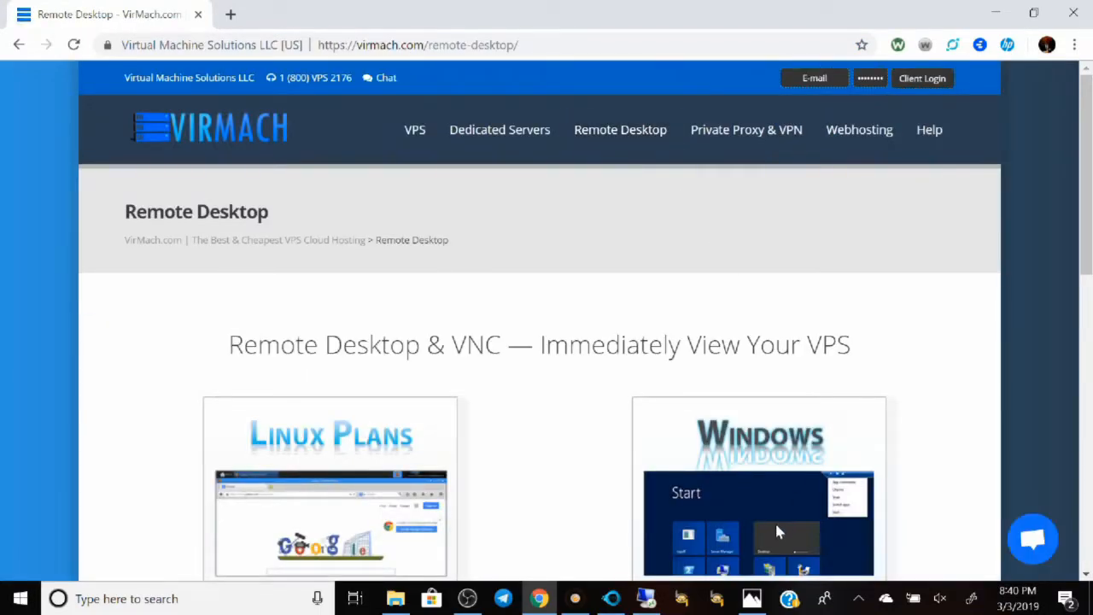
pyautogui.scroll(-4, 786, 512)
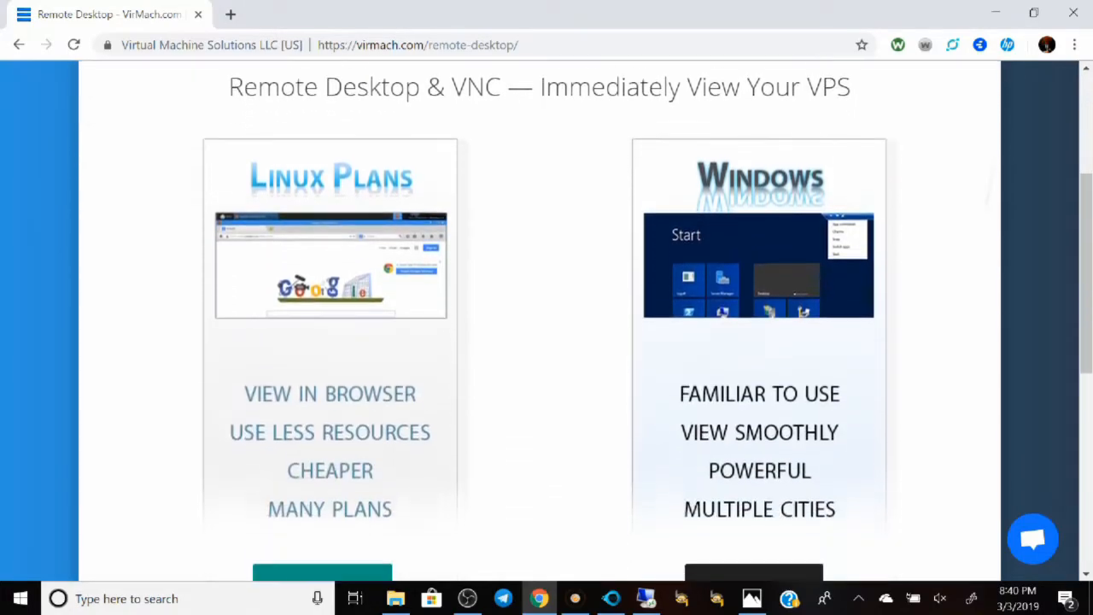
pyautogui.click(753, 530)
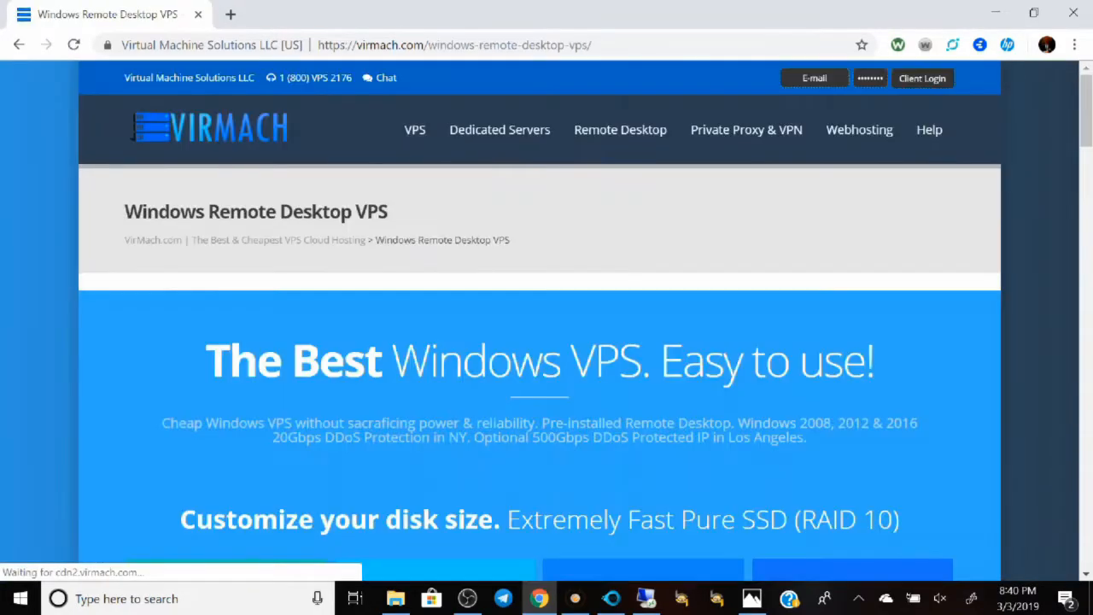
pyautogui.scroll(-5, 547, 342)
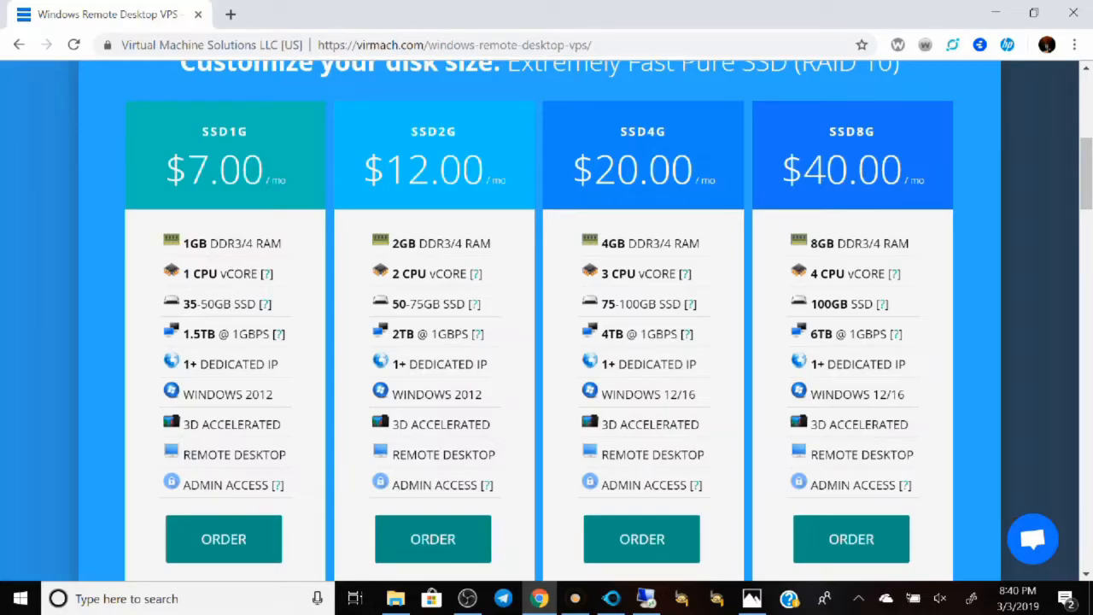
pyautogui.scroll(-1, 1007, 208)
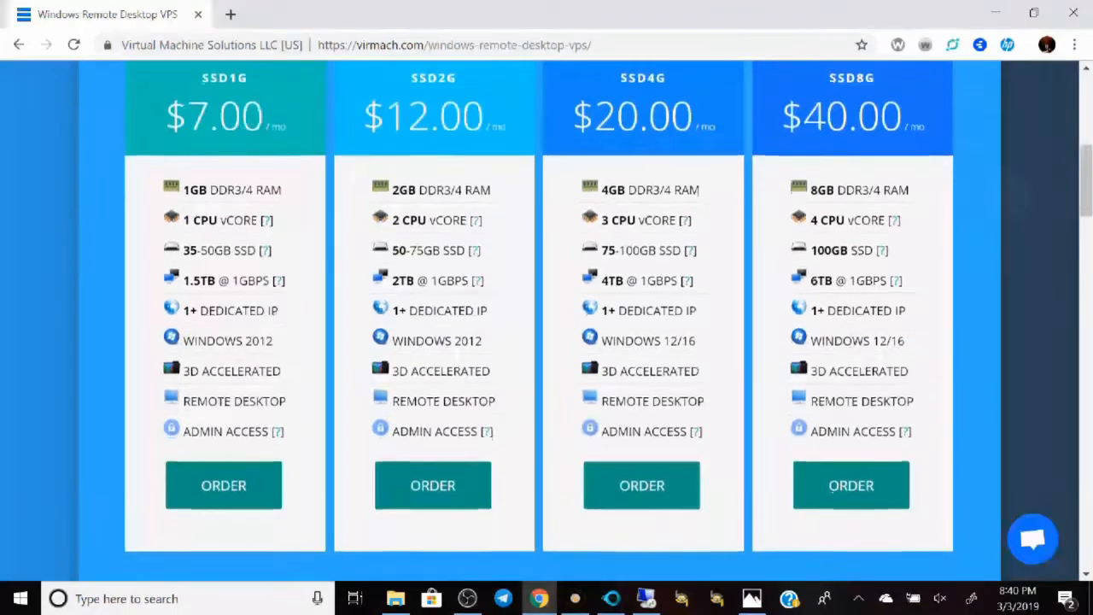
pyautogui.scroll(-1, 1007, 208)
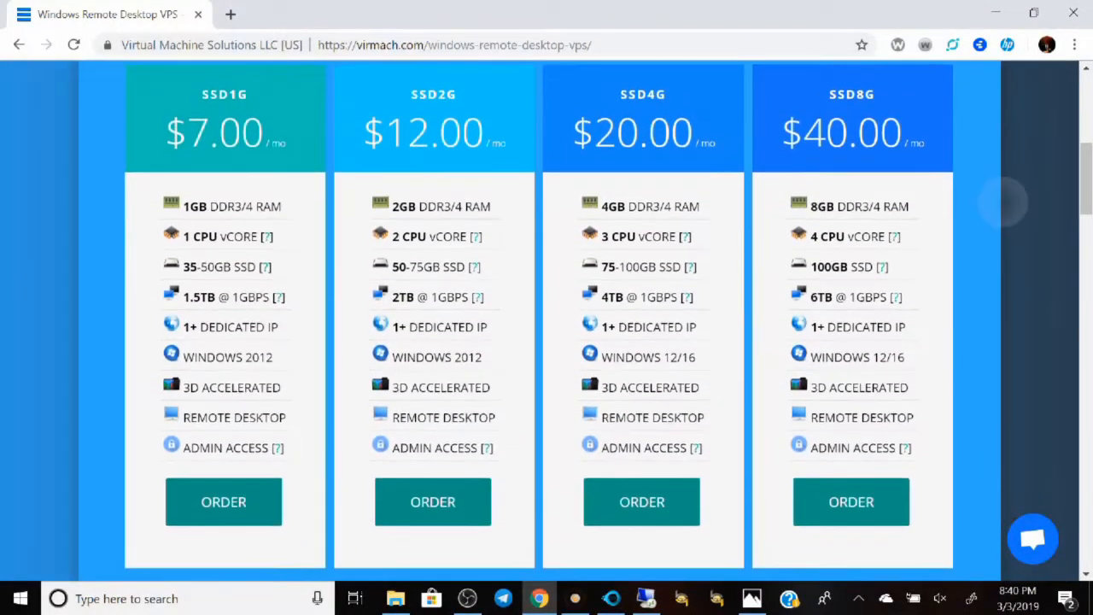
pyautogui.scroll(1, 1007, 201)
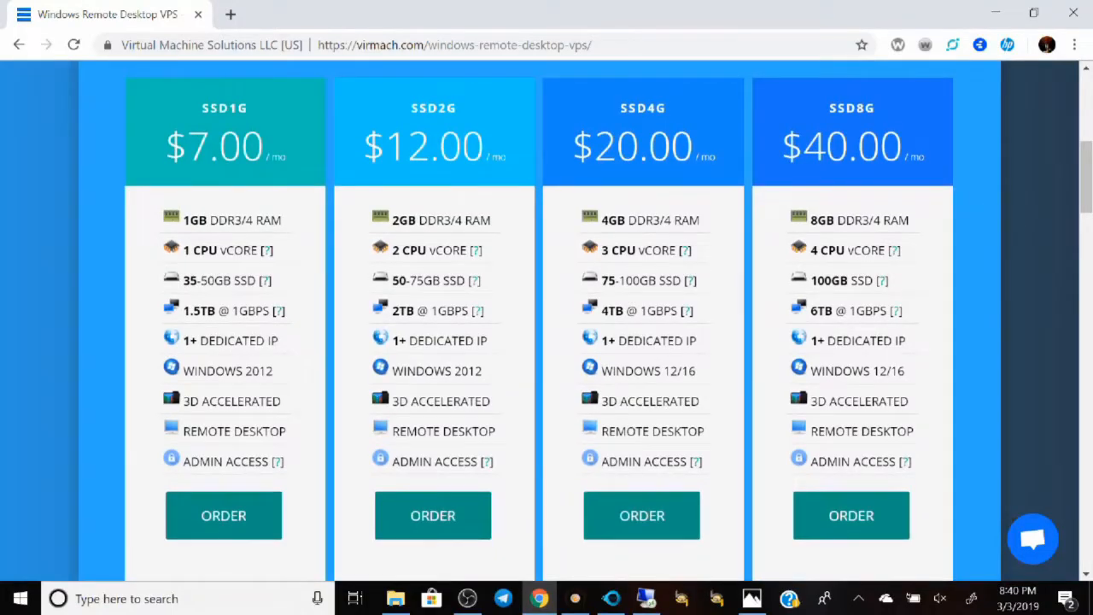
pyautogui.scroll(-1, 972, 256)
pyautogui.scroll(1, 972, 278)
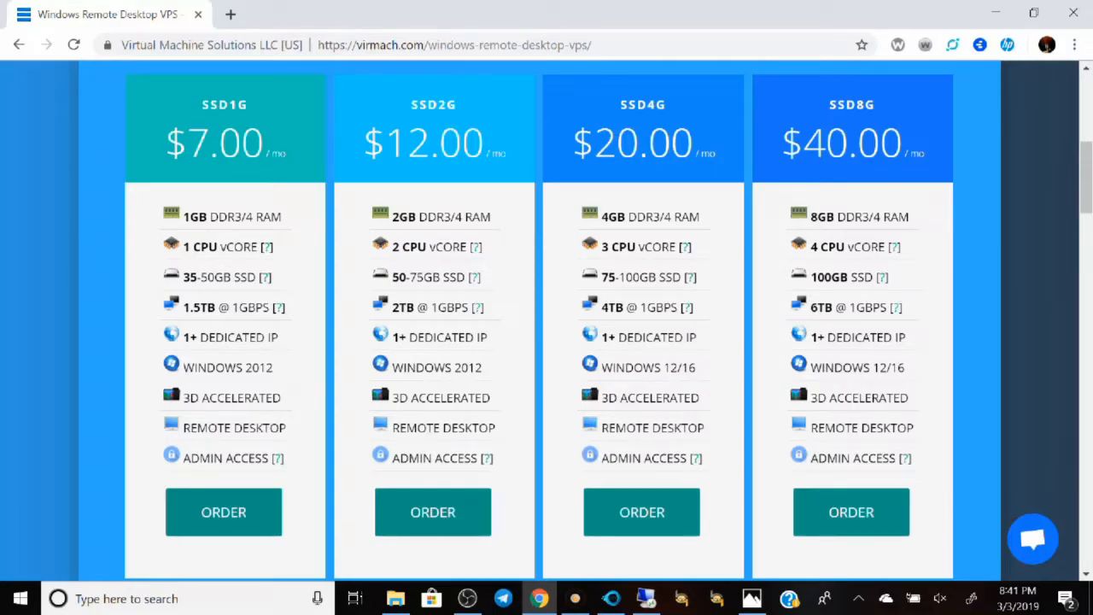
pyautogui.scroll(-1, 547, 319)
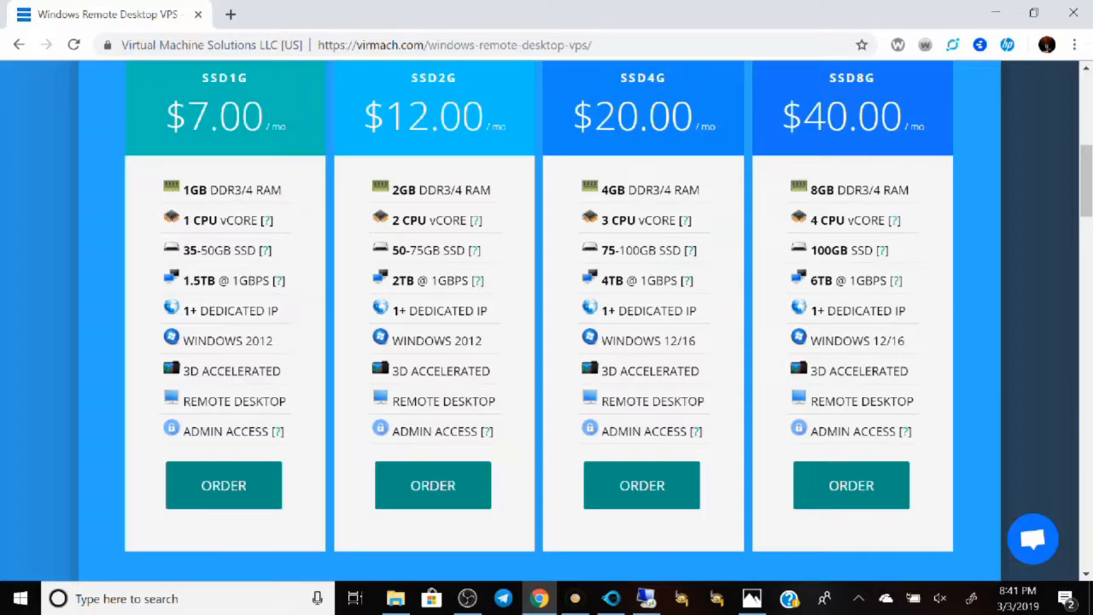
pyautogui.scroll(-1, 547, 319)
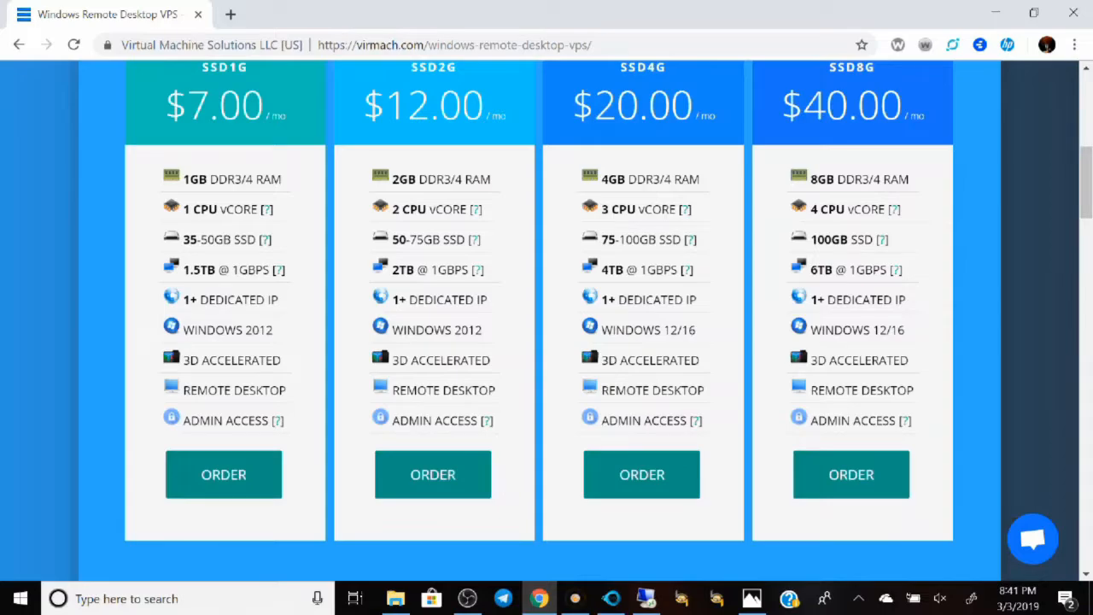
# - Start the SSD4G order with default 1Gbps, Buffalo NY, Windows Server 2012 R2 and 75GB SSD
pyautogui.click(641, 473)
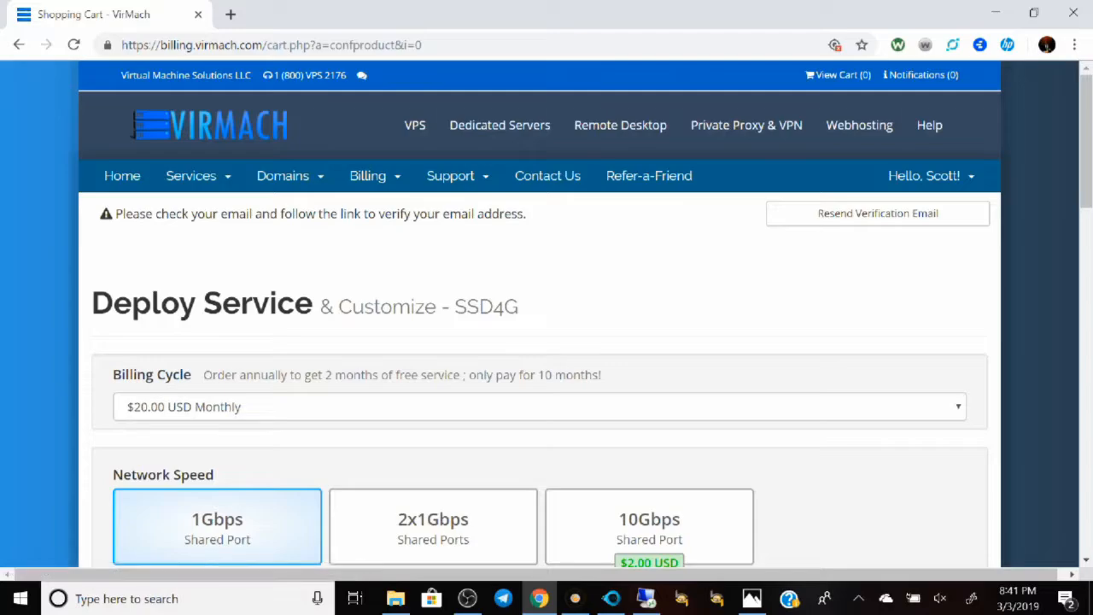
pyautogui.scroll(-3, 547, 341)
pyautogui.scroll(-1, 546, 342)
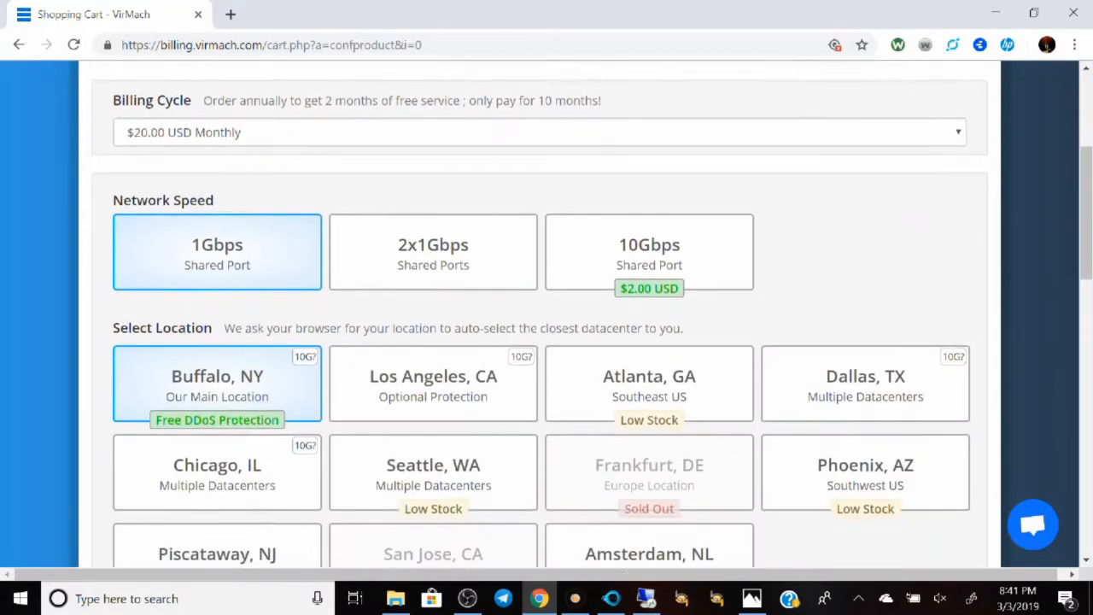
pyautogui.scroll(-1, 546, 342)
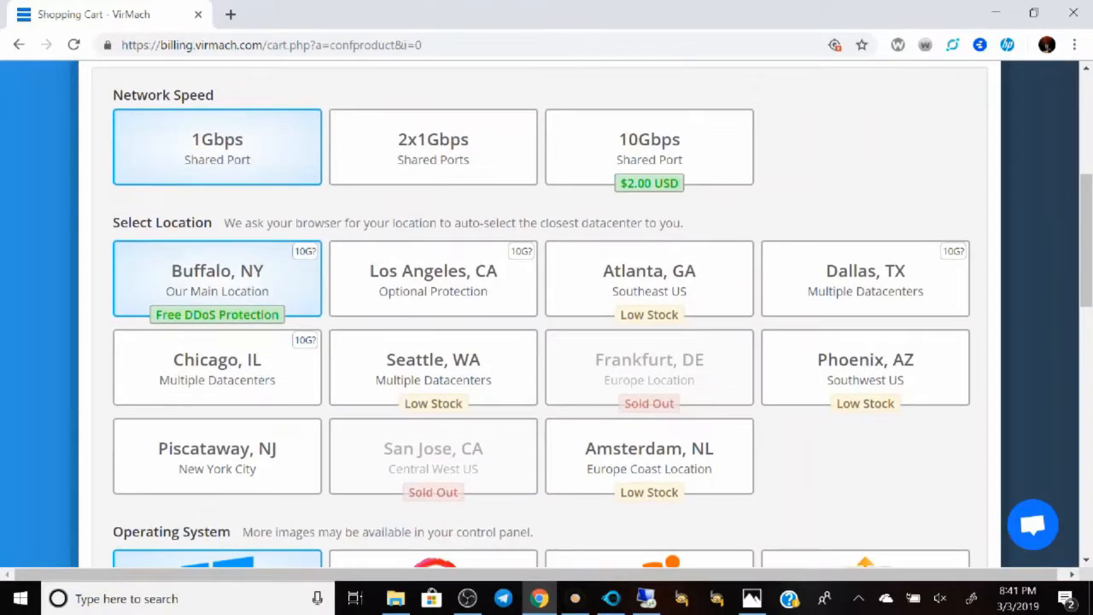
pyautogui.scroll(1, 546, 316)
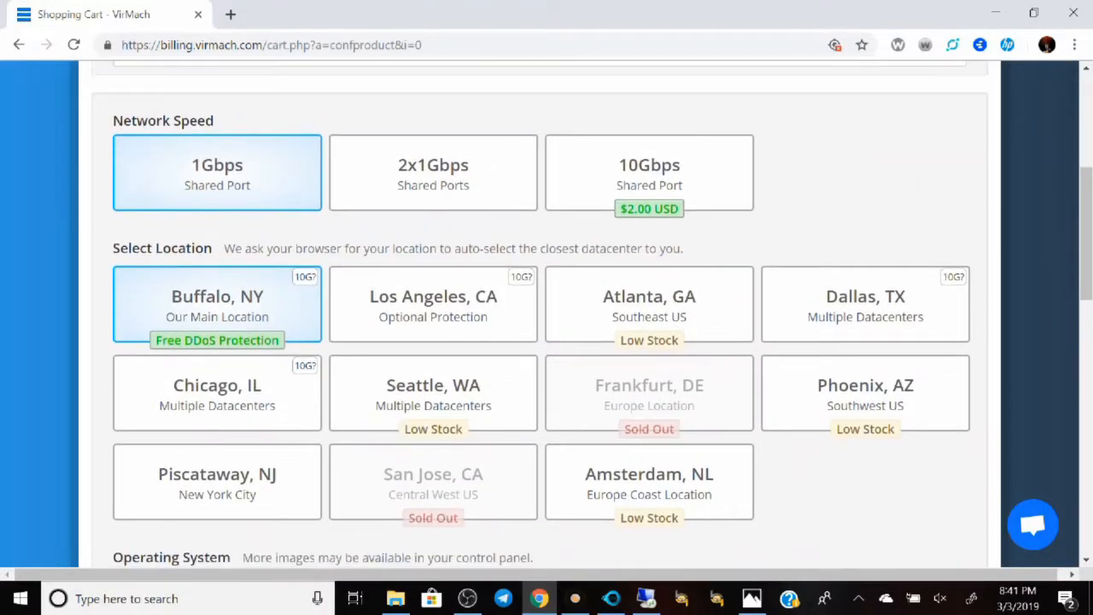
pyautogui.scroll(-1, 546, 316)
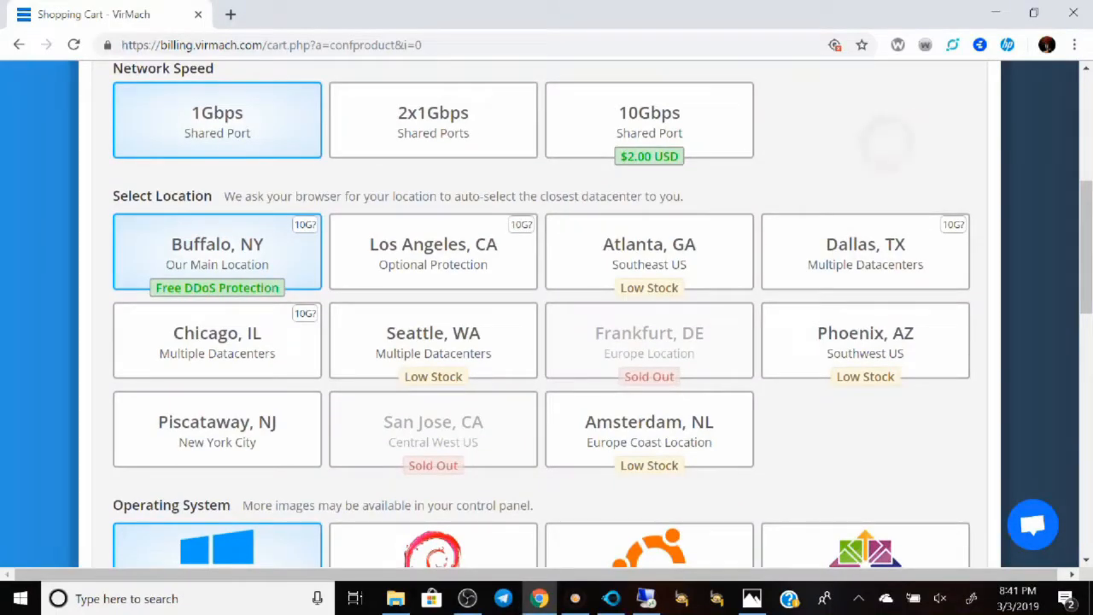
pyautogui.scroll(-1, 886, 143)
pyautogui.scroll(1, 887, 143)
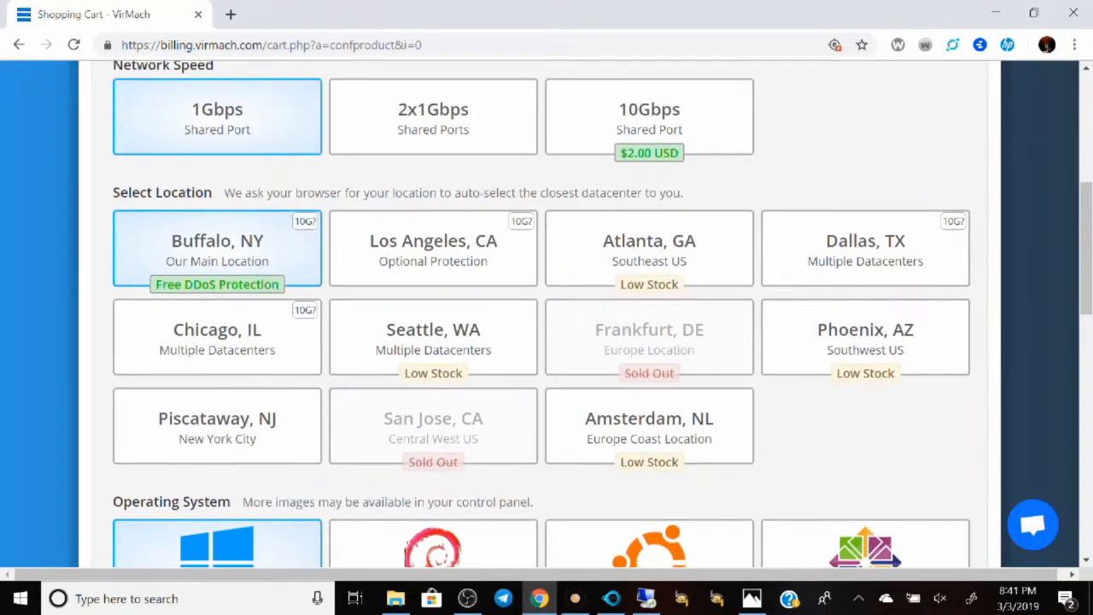
pyautogui.scroll(-1, 546, 316)
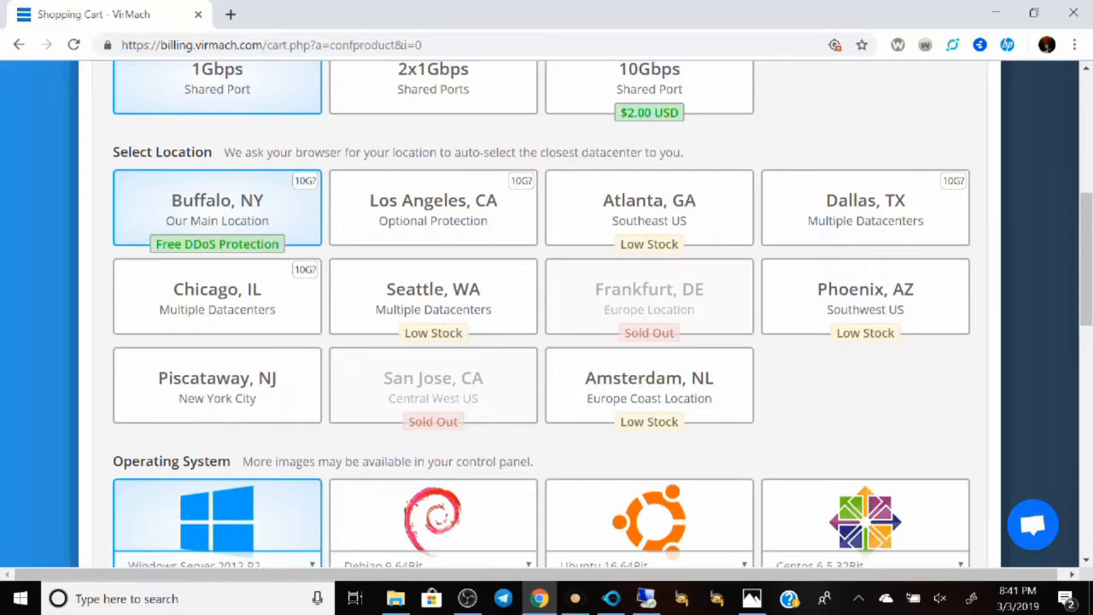
pyautogui.scroll(-5, 547, 316)
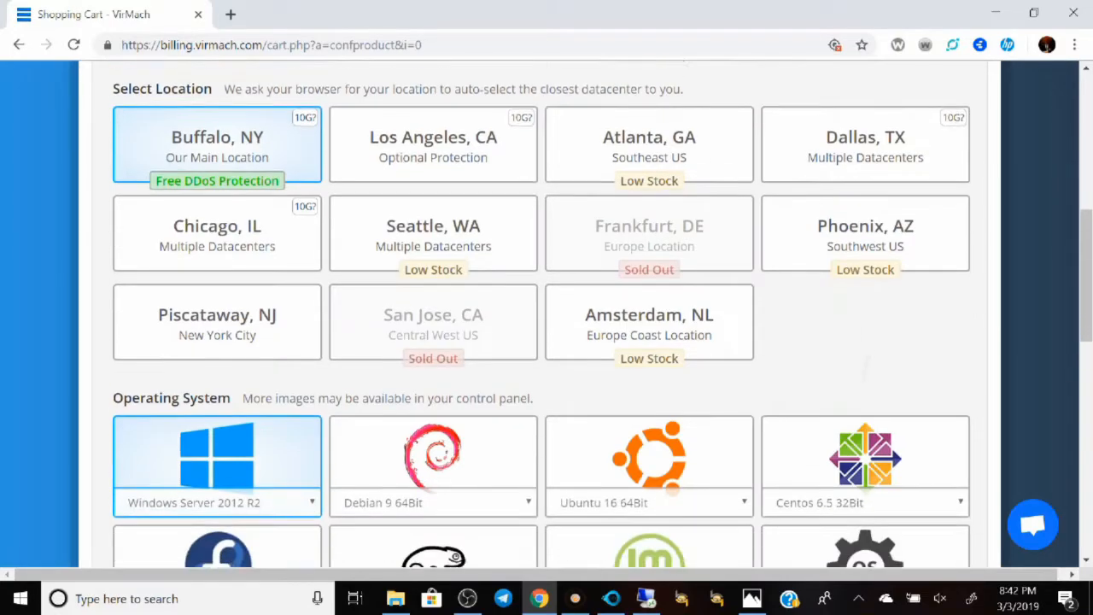
pyautogui.scroll(1, 546, 316)
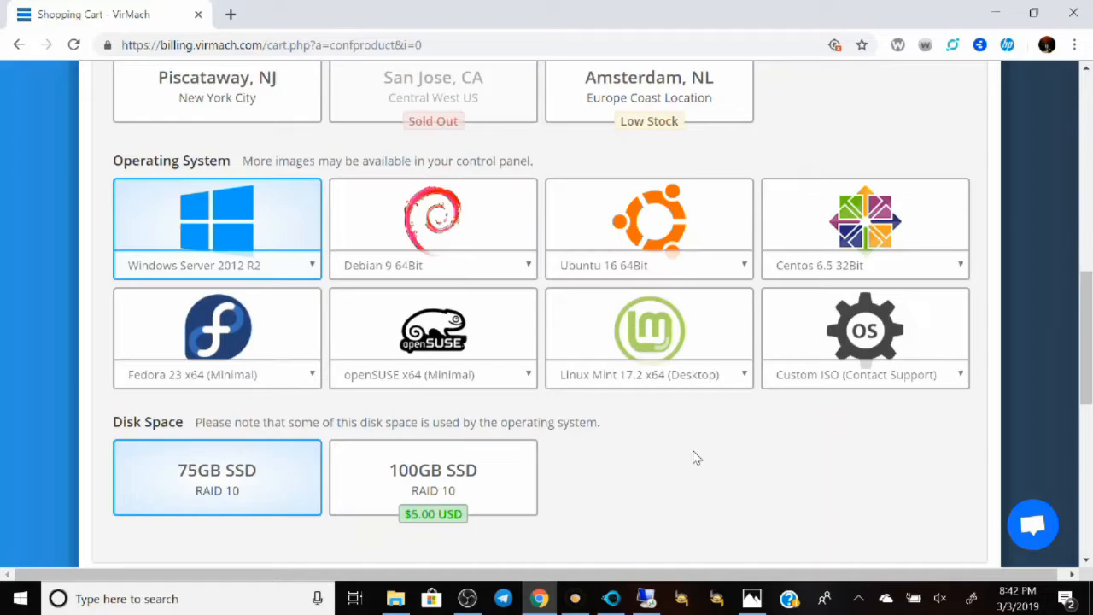
pyautogui.scroll(-8, 696, 457)
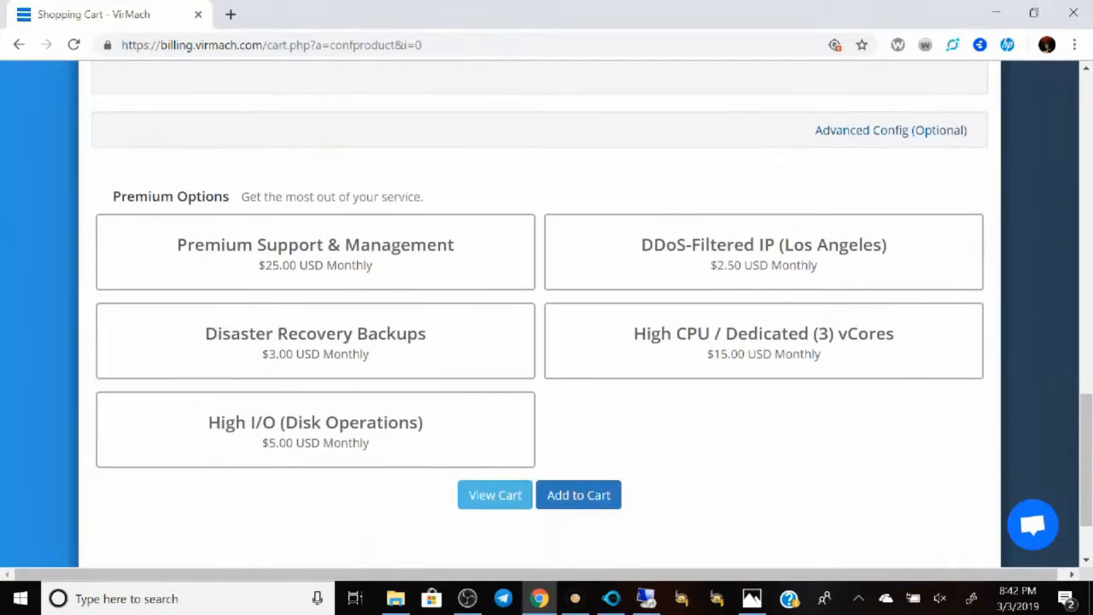
pyautogui.scroll(1, 546, 293)
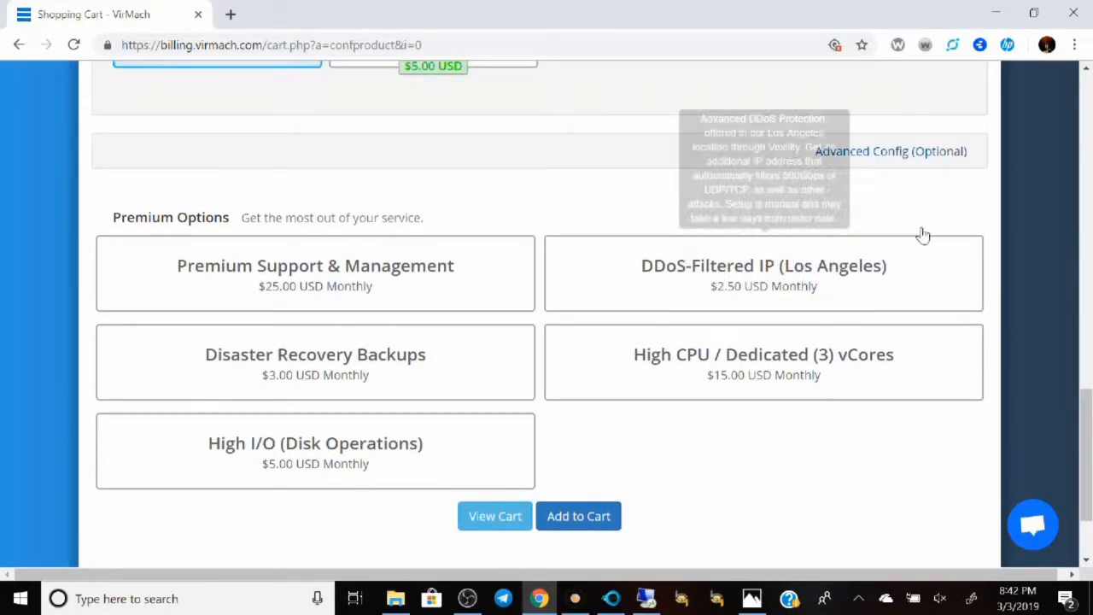
# - Set the Extra IPv4 advanced option to 4 additional IP addresses for the SSD4G order
pyautogui.click(869, 154)
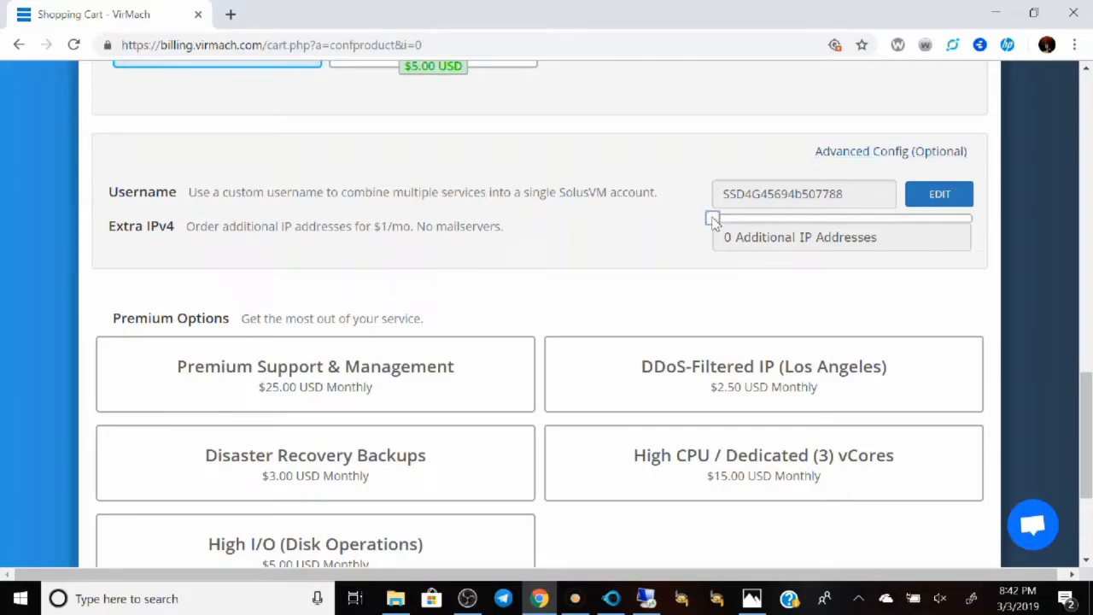
pyautogui.moveTo(713, 220); pyautogui.dragTo(852, 223)
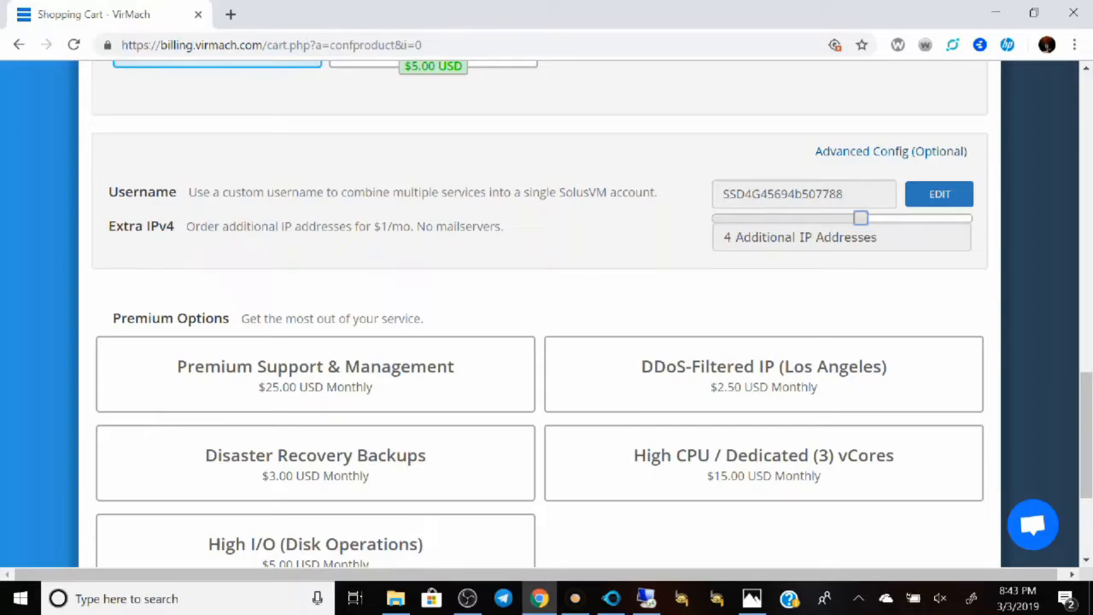
pyautogui.scroll(-3, 838, 267)
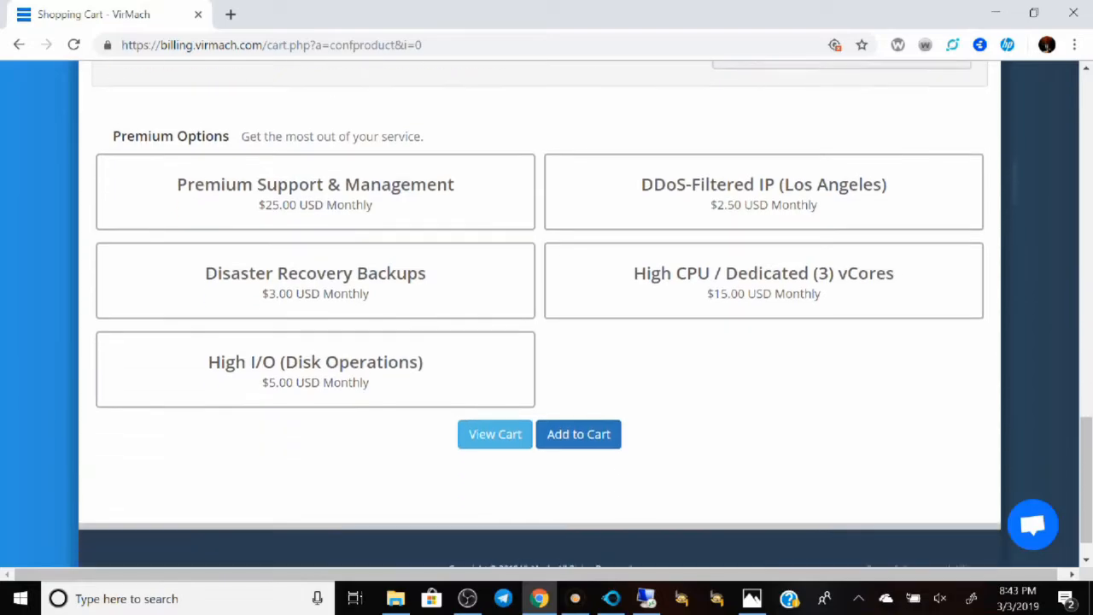
# - Add the configured SSD4G VPS to the cart and open the promotional code entry
pyautogui.click(578, 395)
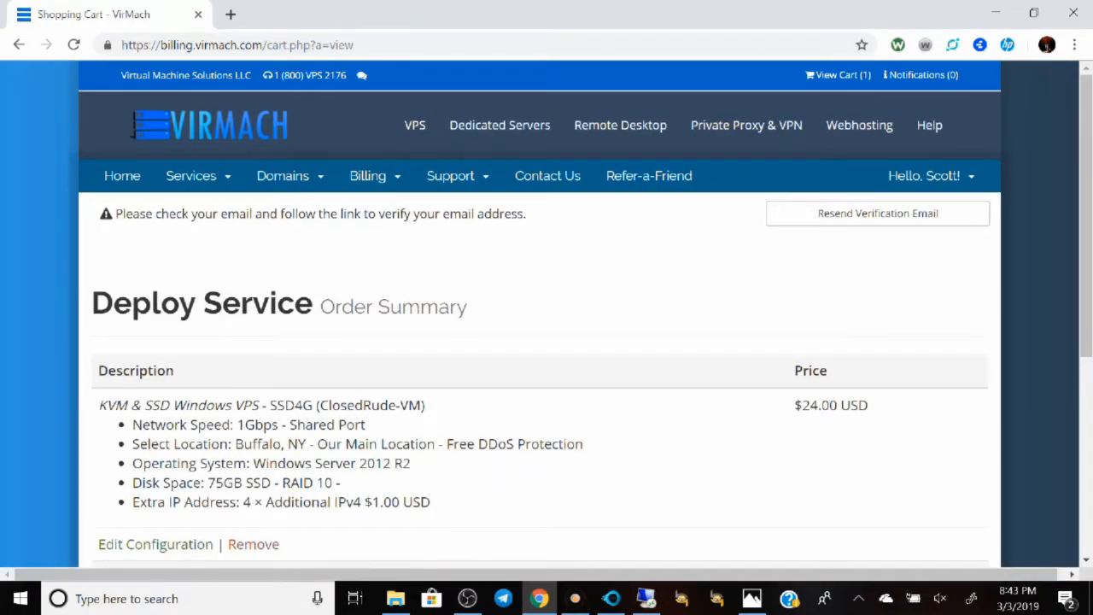
pyautogui.scroll(-3, 547, 310)
pyautogui.scroll(-2, 546, 310)
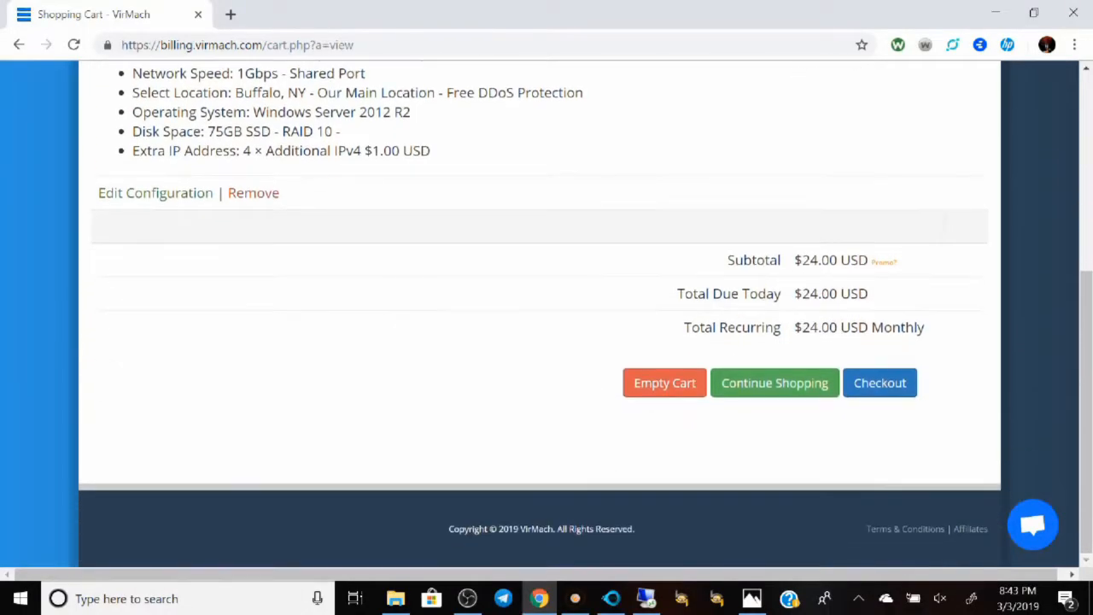
pyautogui.click(883, 262)
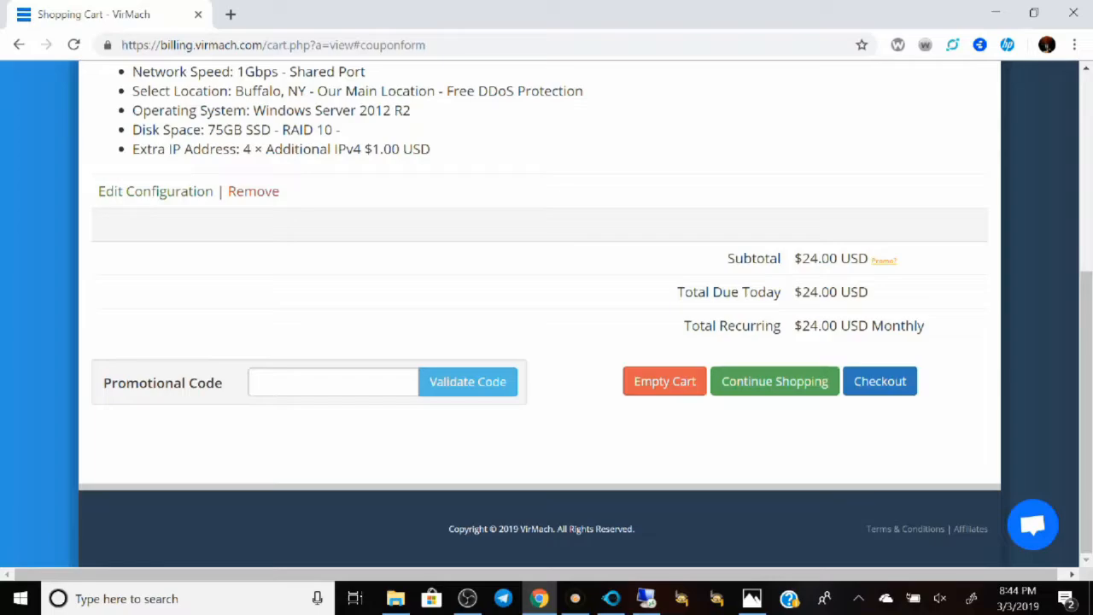
# - Leave the cart for the VirMach client area home page
pyautogui.scroll(2, 546, 312)
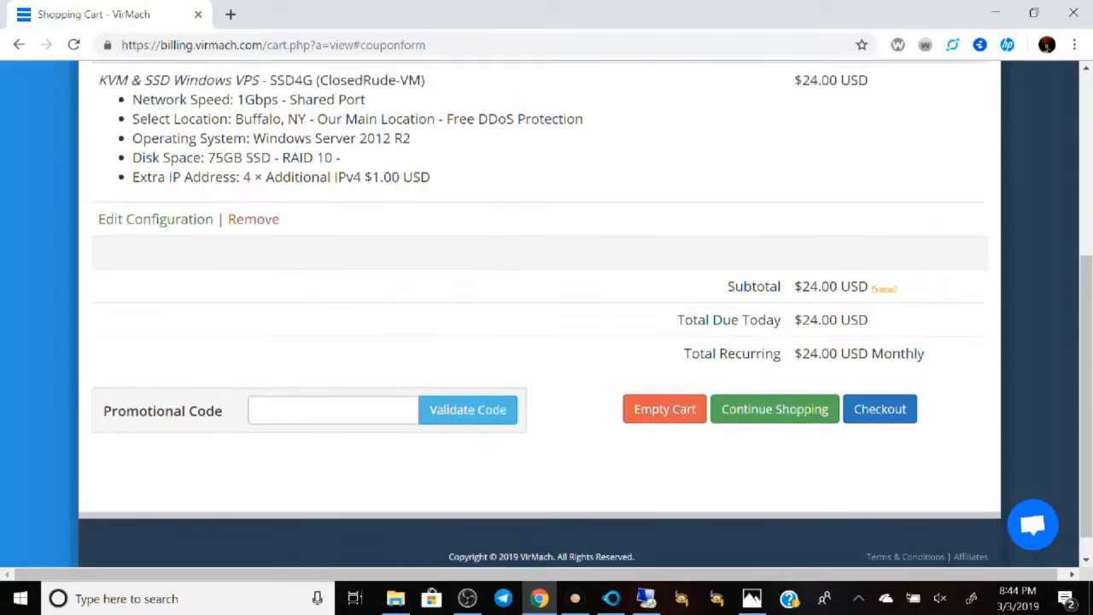
pyautogui.scroll(3, 546, 311)
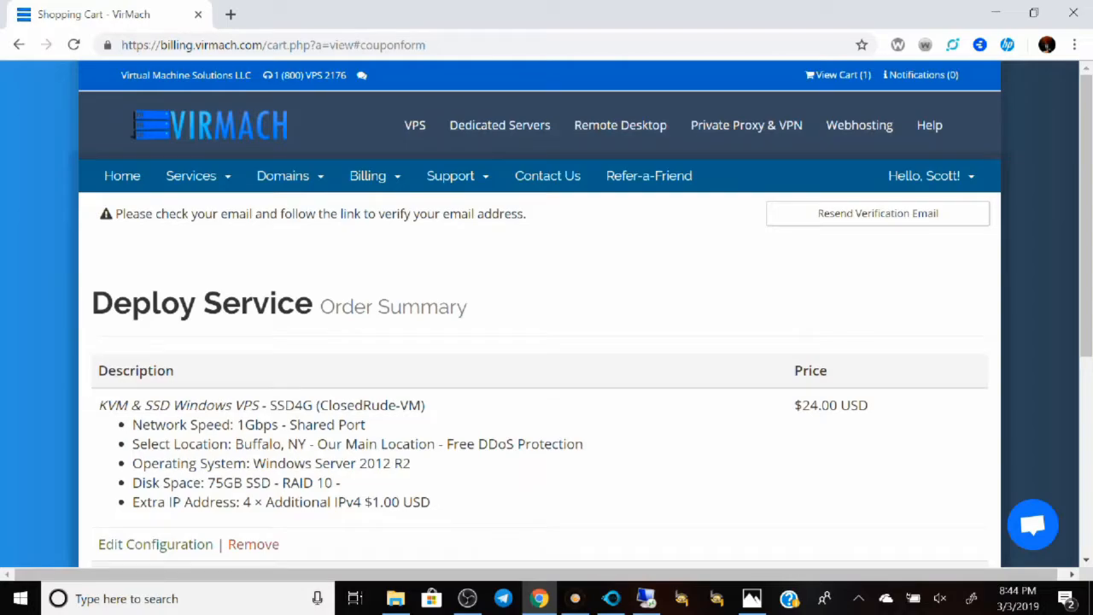
pyautogui.click(122, 175)
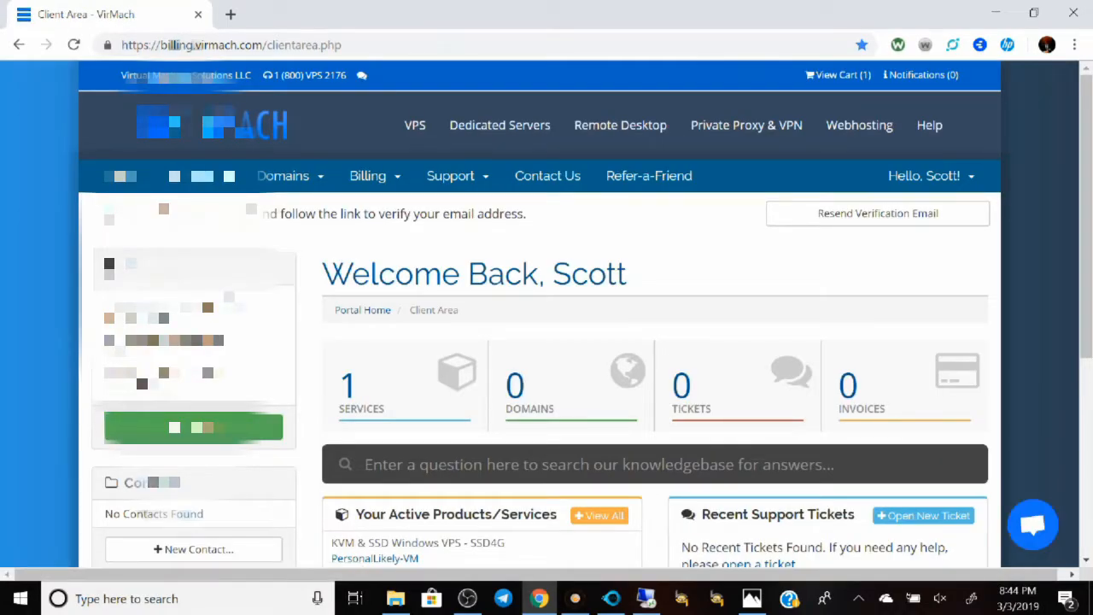
# - Open the KVM & SSD Windows VPS product page and check its control panel shows Online
pyautogui.scroll(-2, 546, 311)
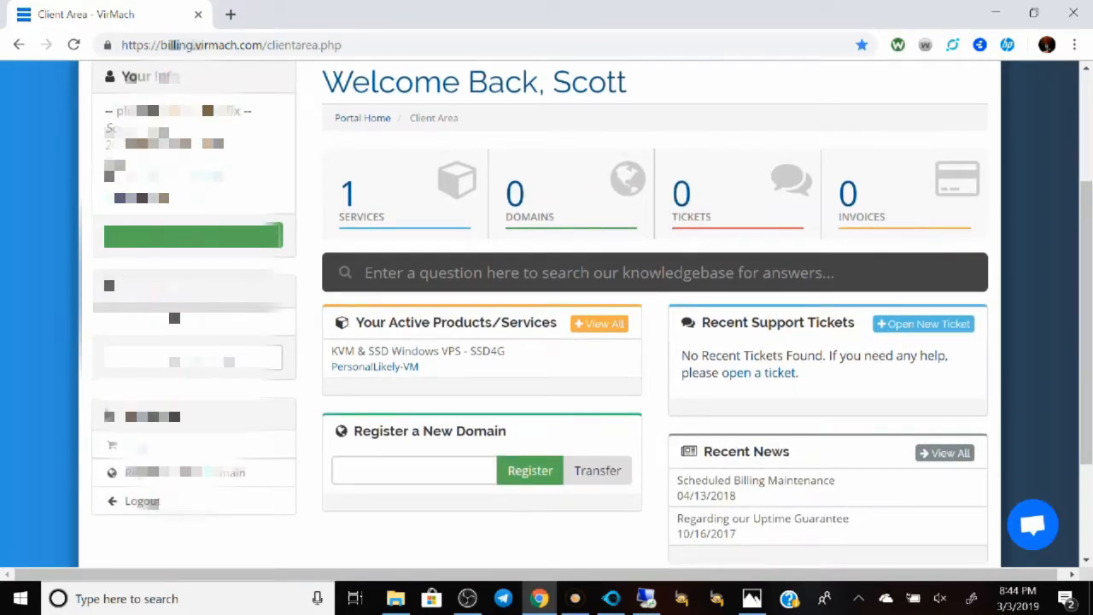
pyautogui.click(416, 358)
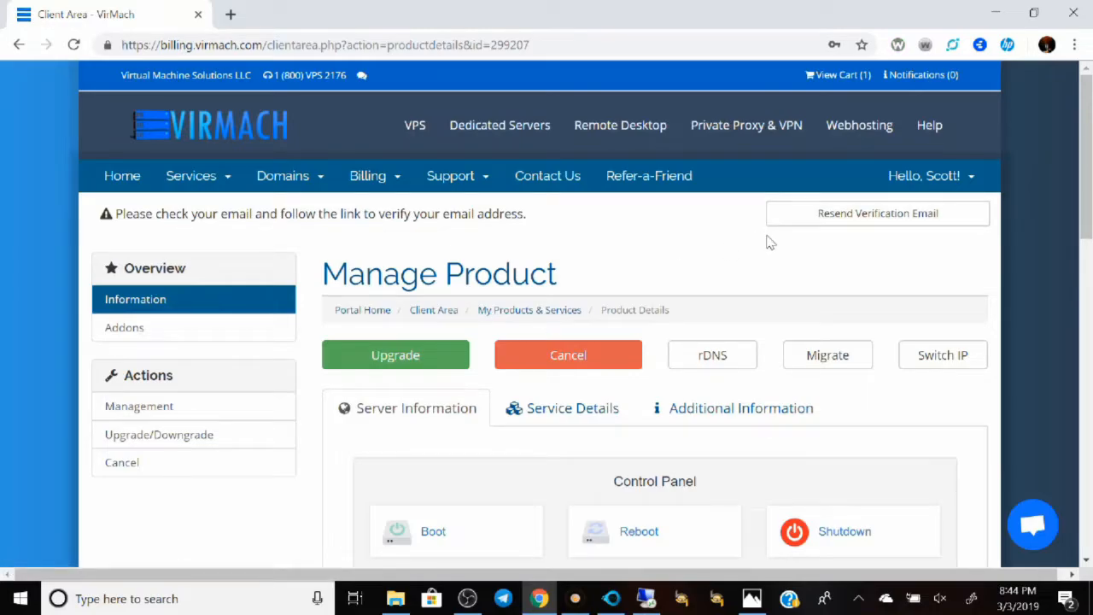
pyautogui.scroll(-4, 766, 243)
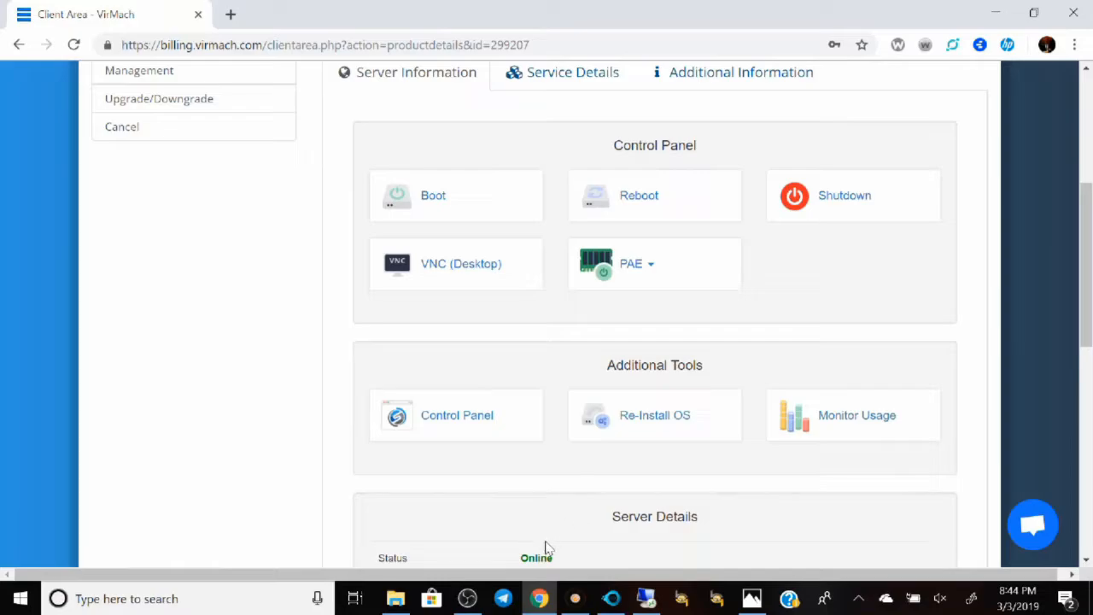
pyautogui.scroll(-2, 546, 549)
pyautogui.scroll(2, 546, 549)
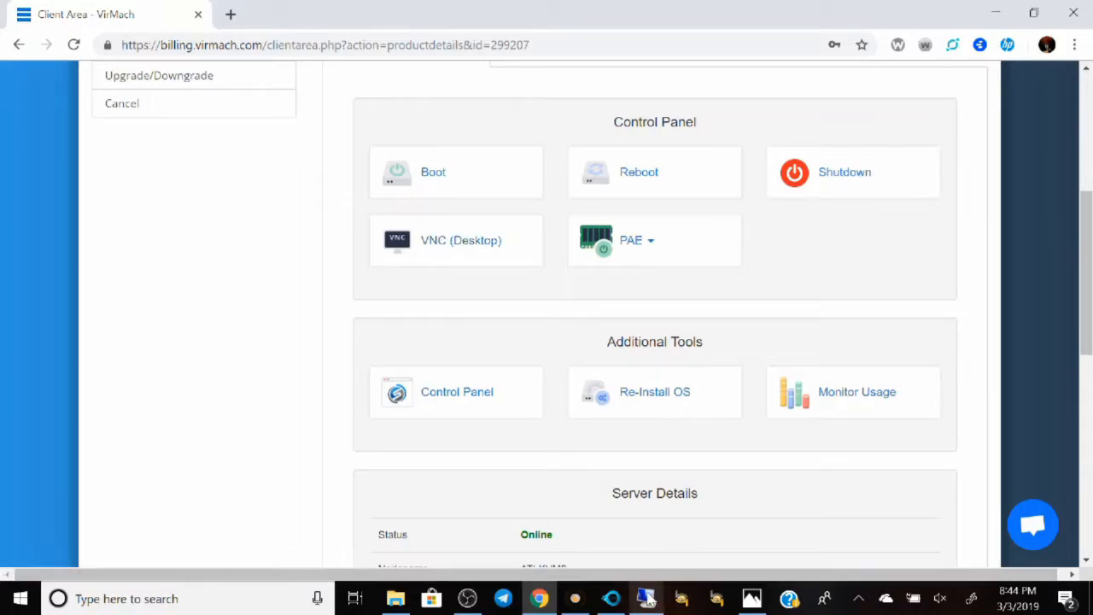
pyautogui.moveTo(646, 600)
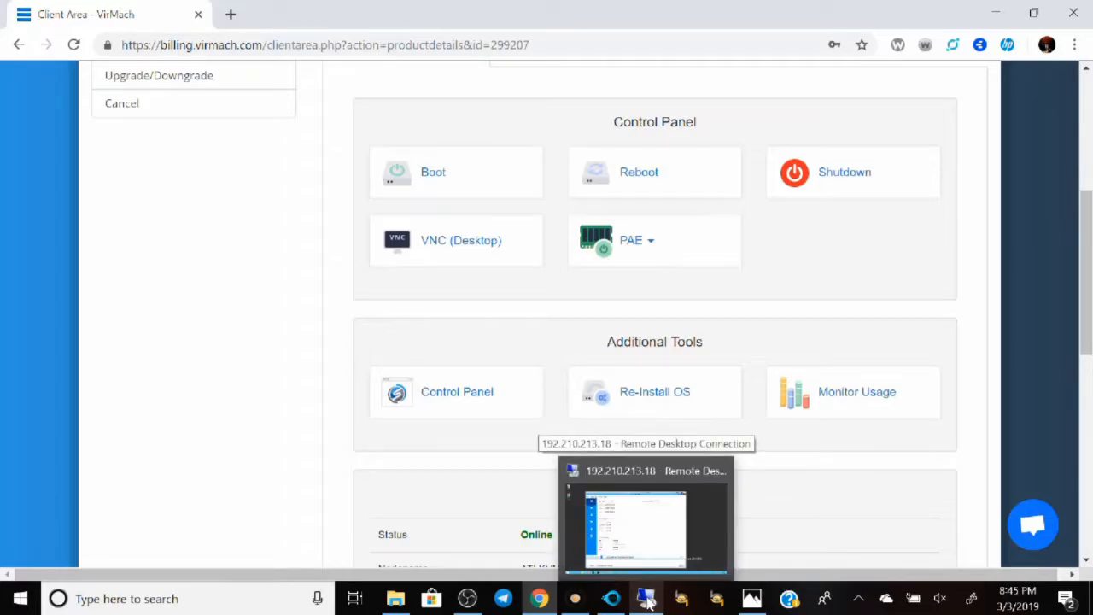
pyautogui.click(636, 525)
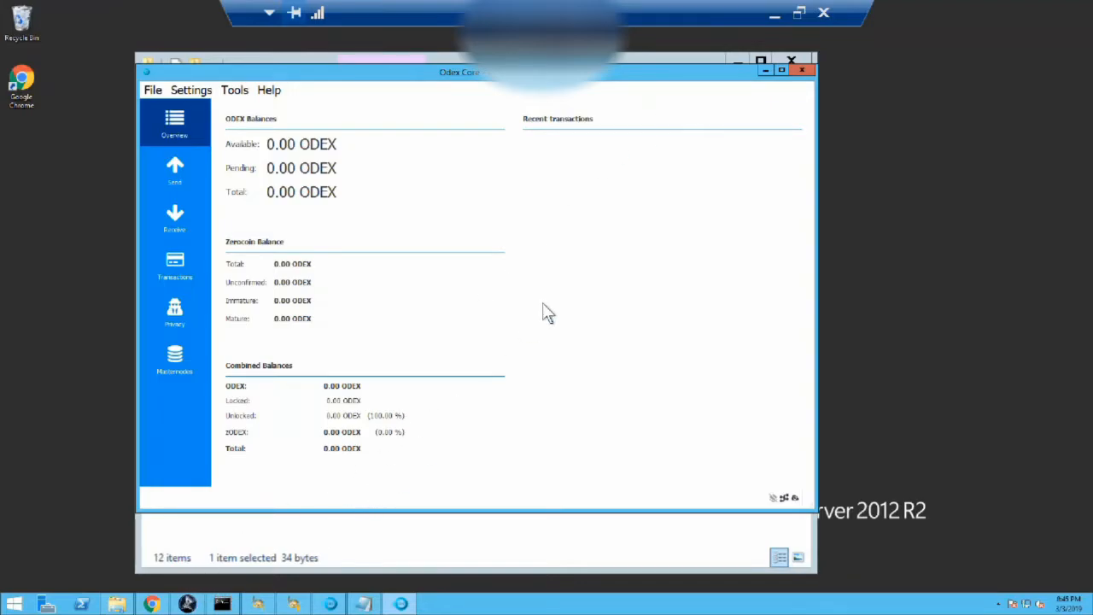
pyautogui.doubleClick(624, 18)
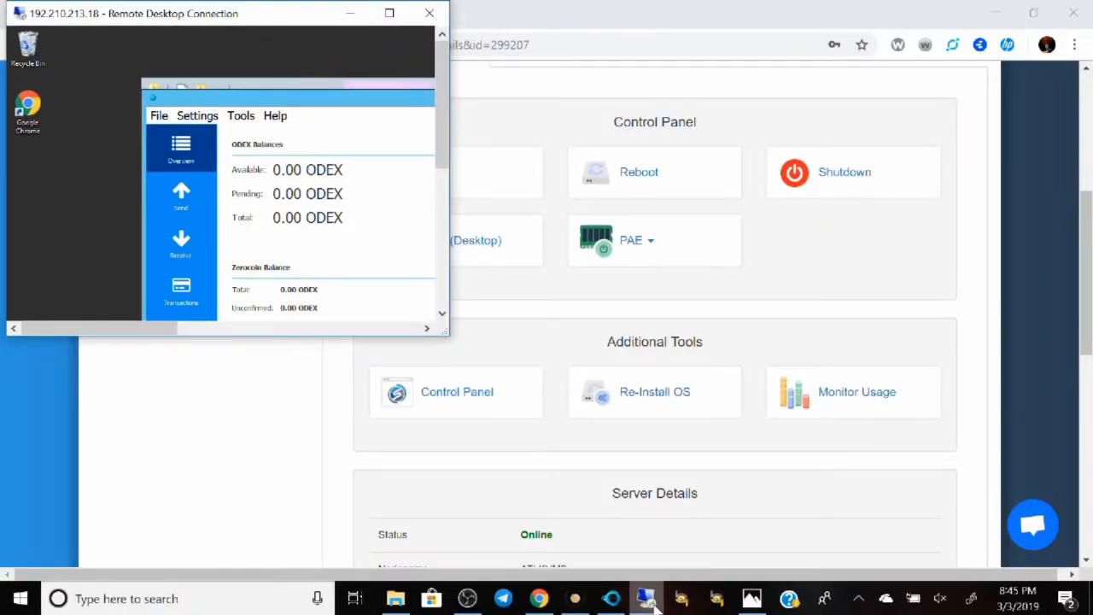
pyautogui.moveTo(653, 605)
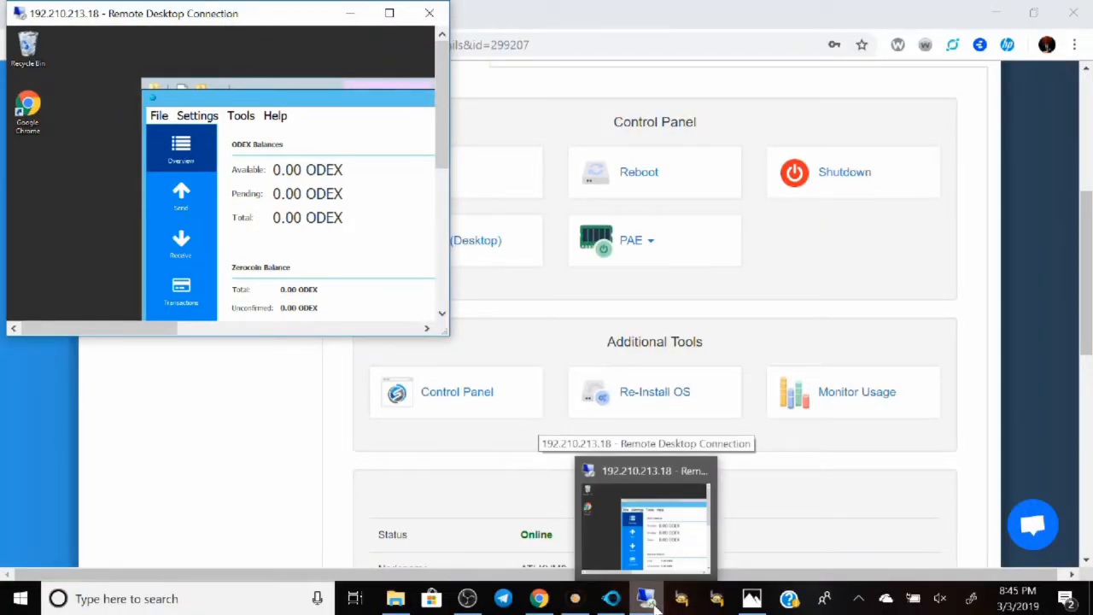
pyautogui.click(653, 603)
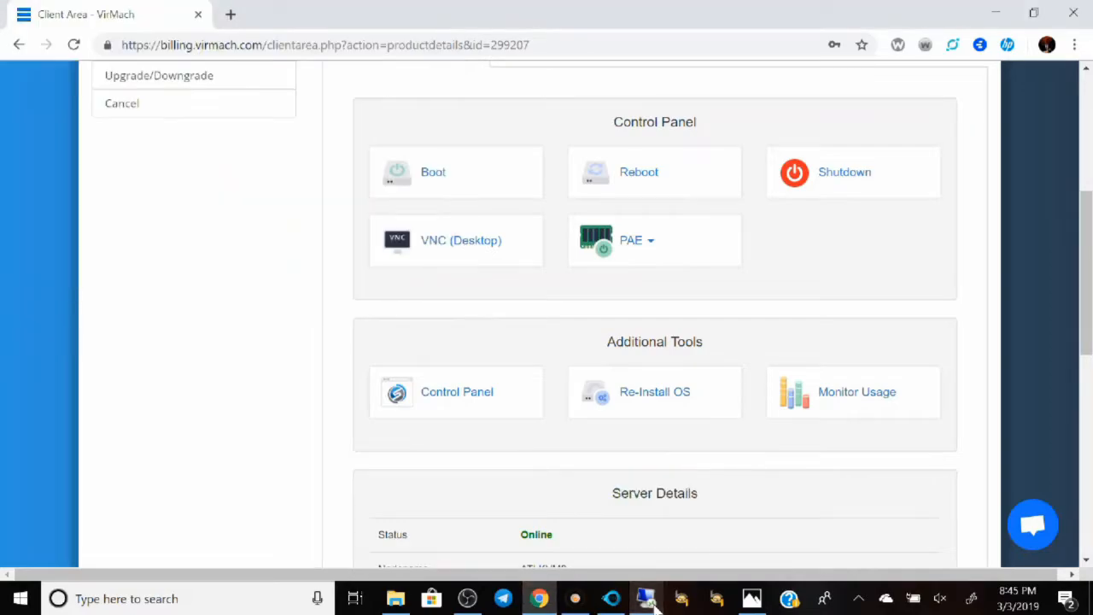
pyautogui.click(653, 602)
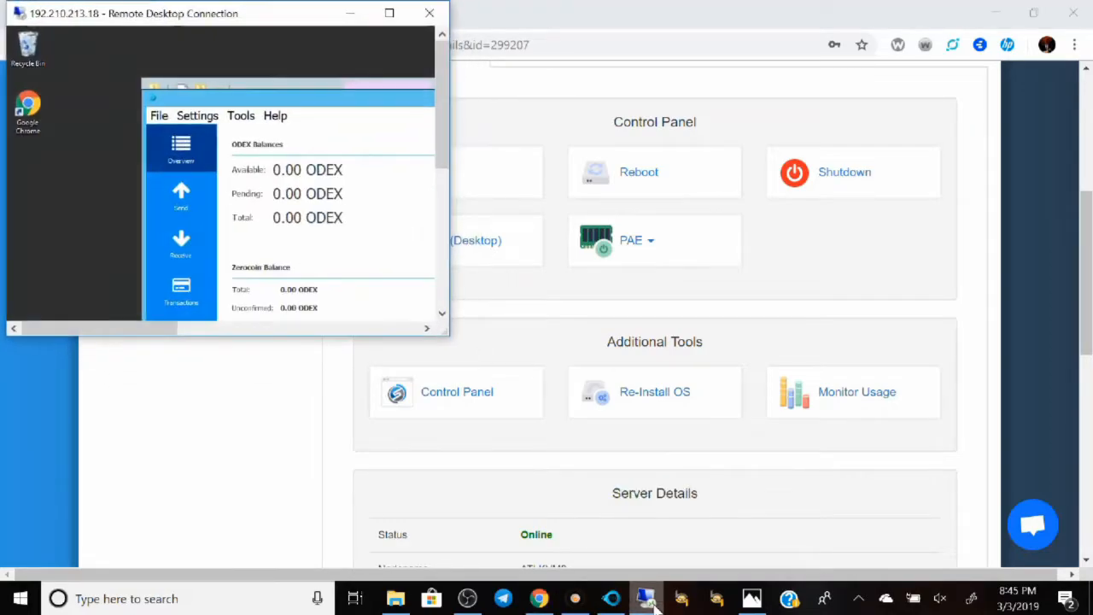
pyautogui.doubleClick(232, 13)
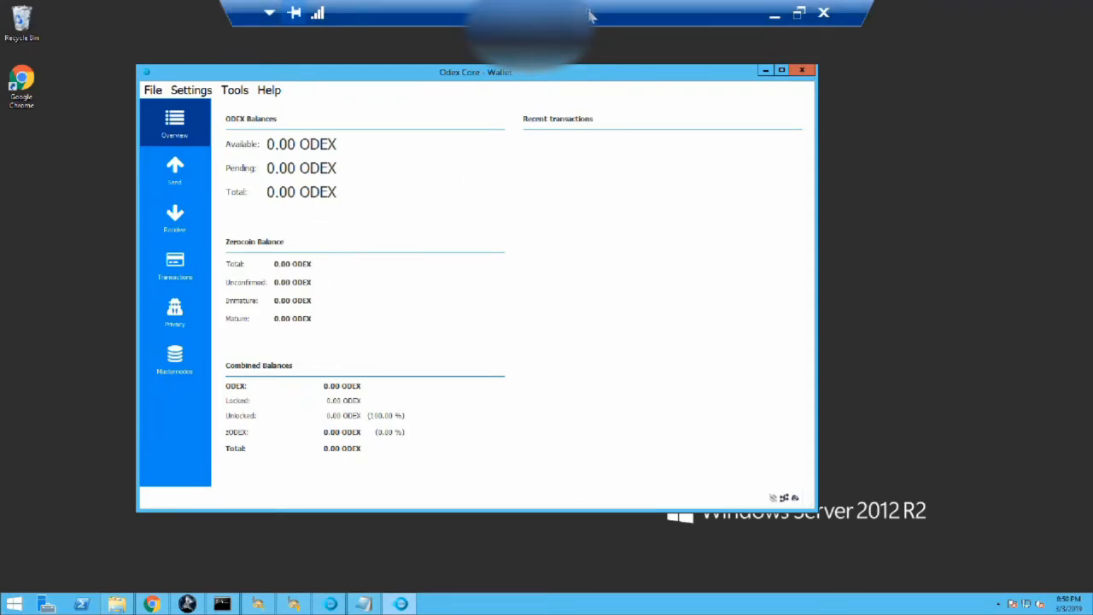
pyautogui.doubleClick(589, 15)
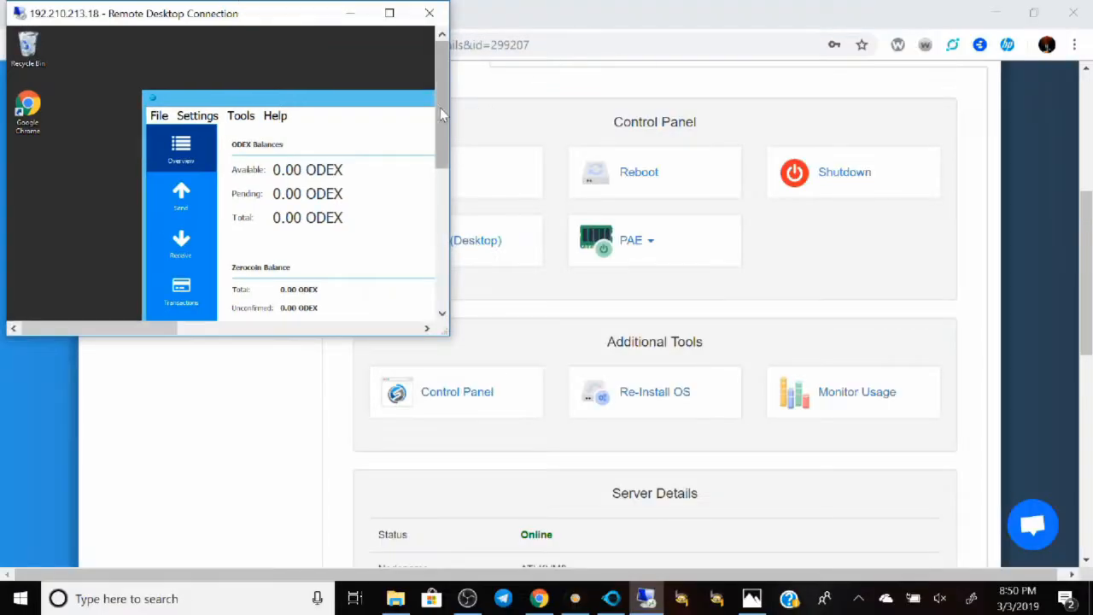
pyautogui.doubleClick(224, 13)
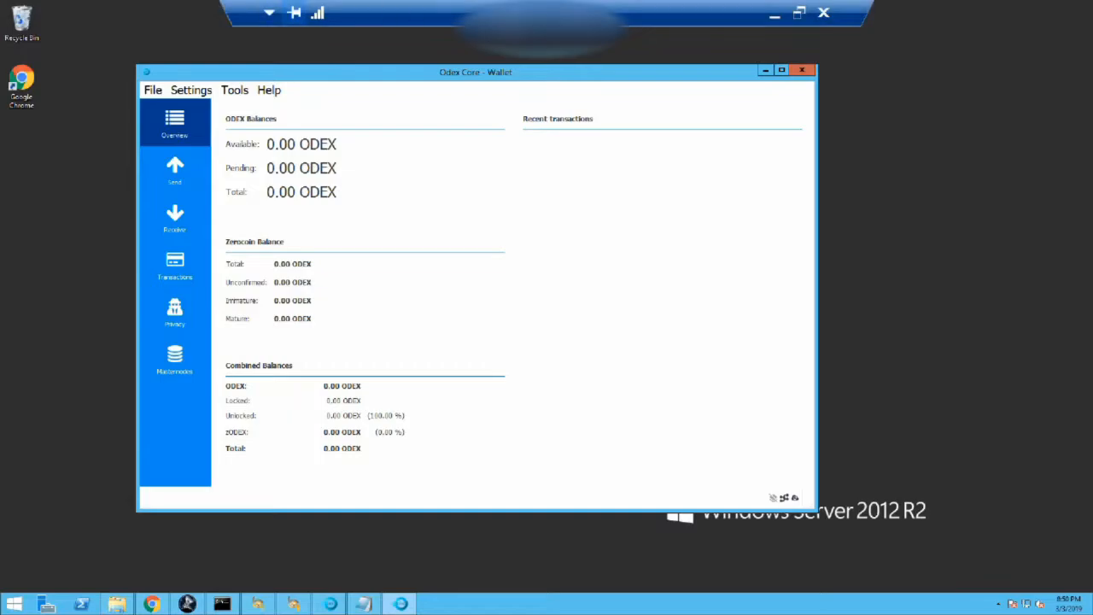
pyautogui.click(772, 15)
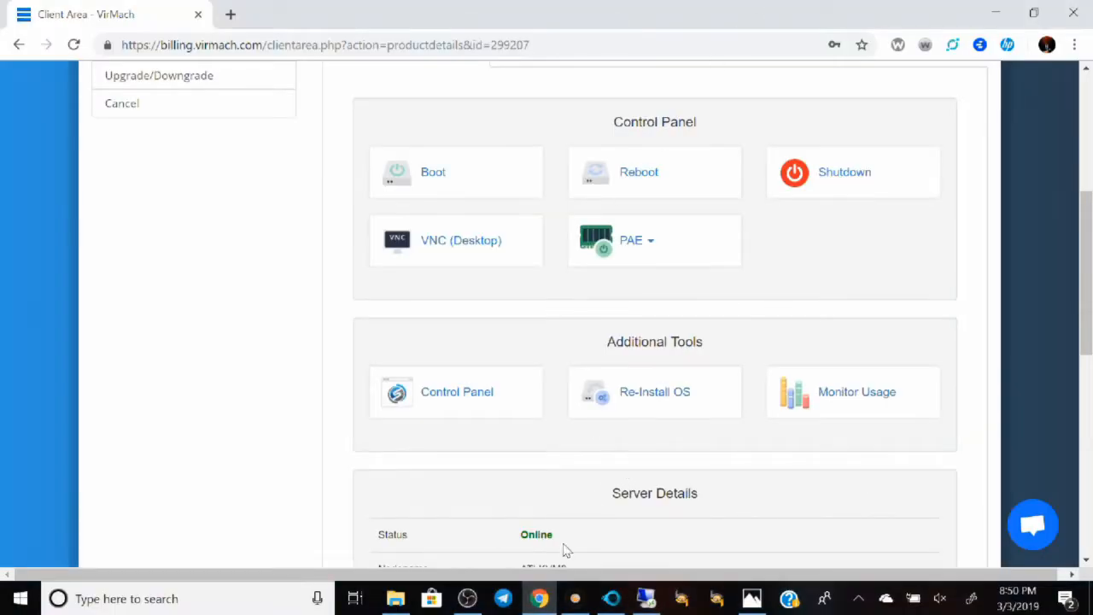
# - Bring up the local Odex Core wallet and open its Tools debug console
pyautogui.click(613, 600)
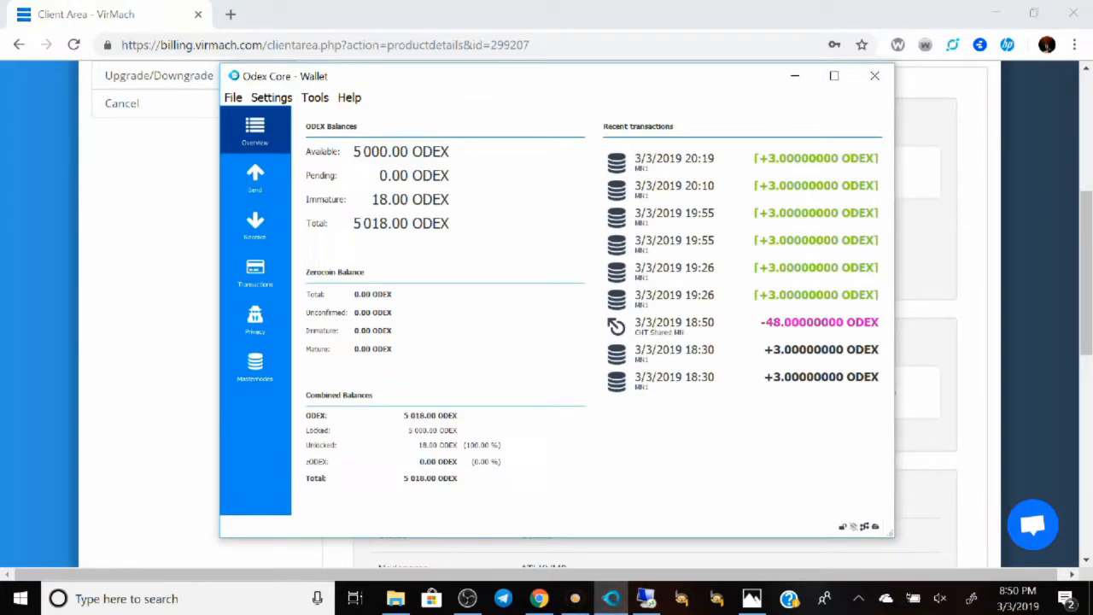
pyautogui.click(317, 100)
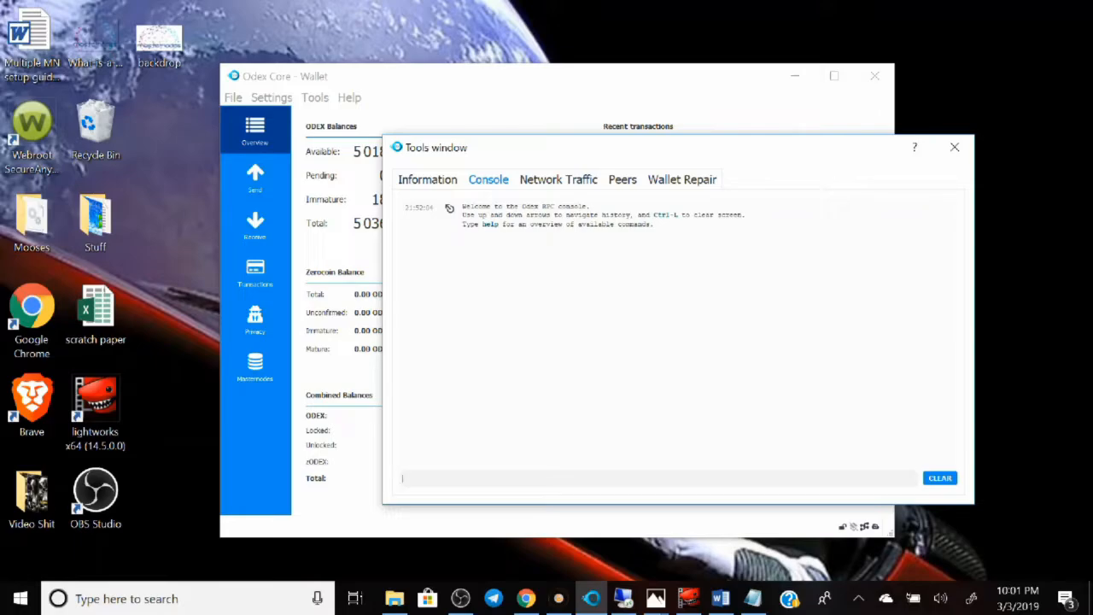
# - Run getaccountaddress, masternode outputs and masternode genkey to get the address, collateral output and key
pyautogui.write('geta')
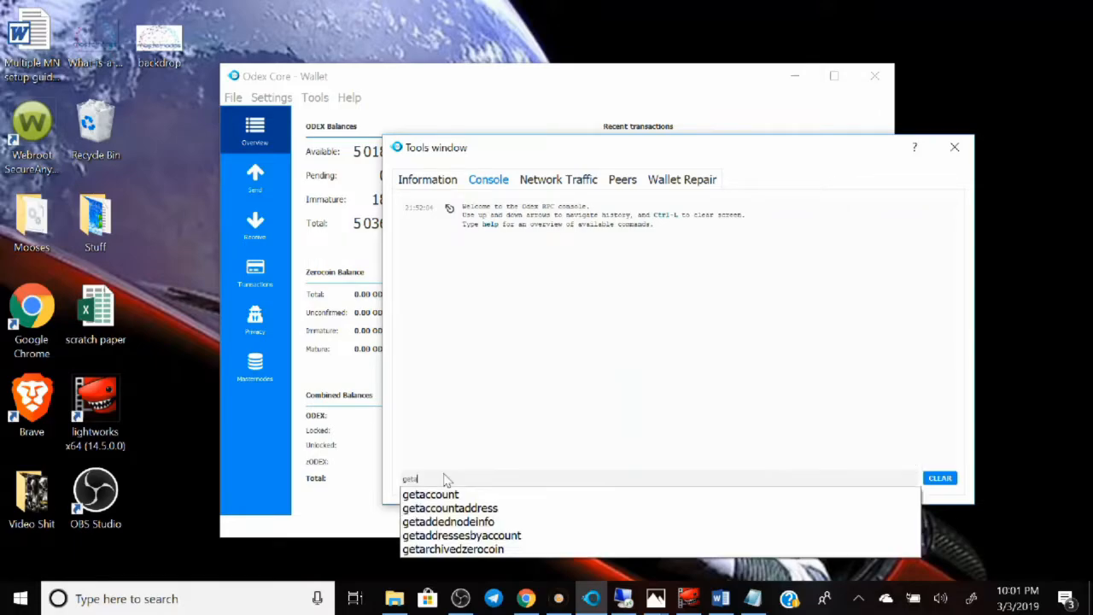
pyautogui.write('ccount')
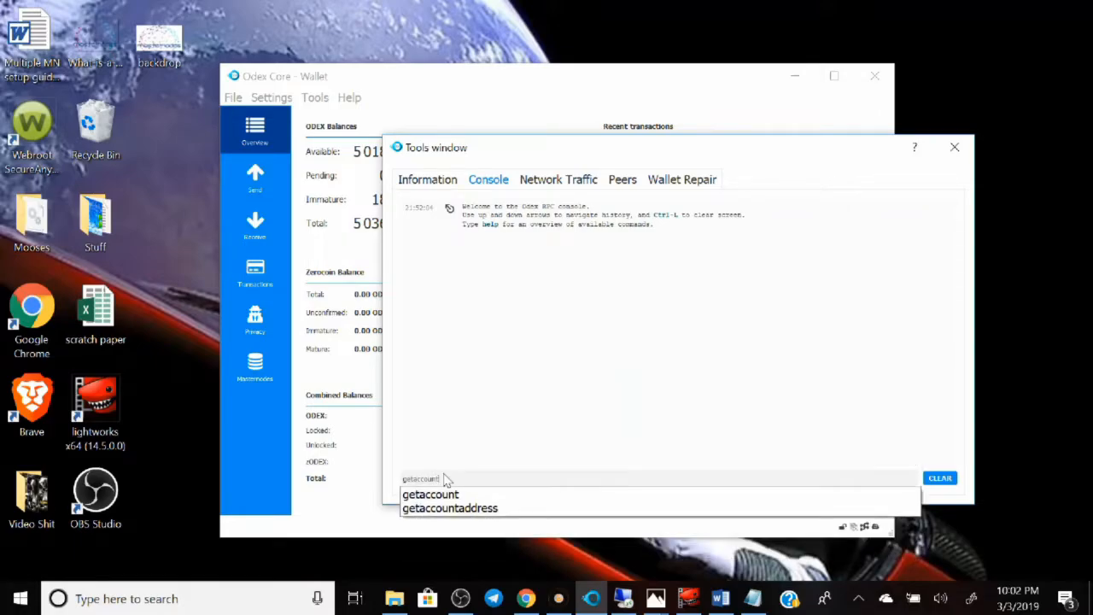
pyautogui.write('addres')
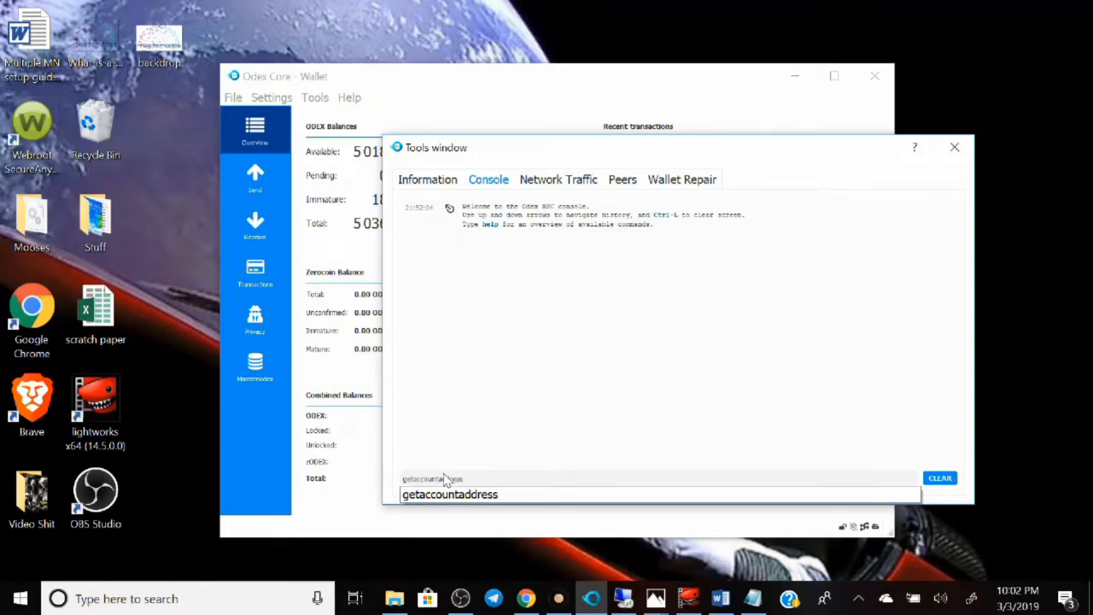
pyautogui.write('s')
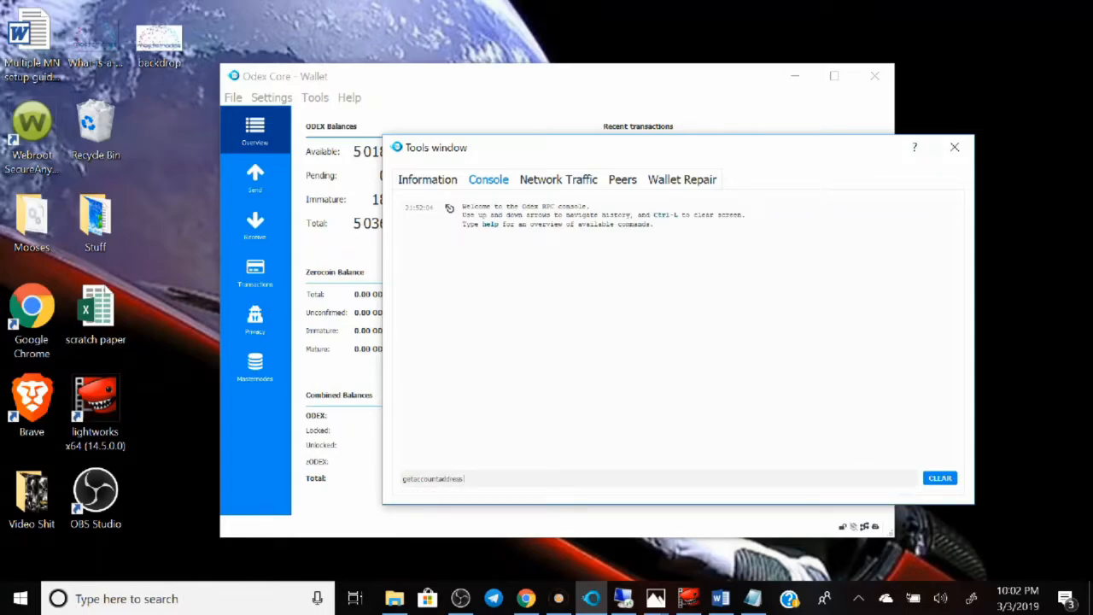
pyautogui.write(' M')
pyautogui.write('N2')
pyautogui.press('Return')
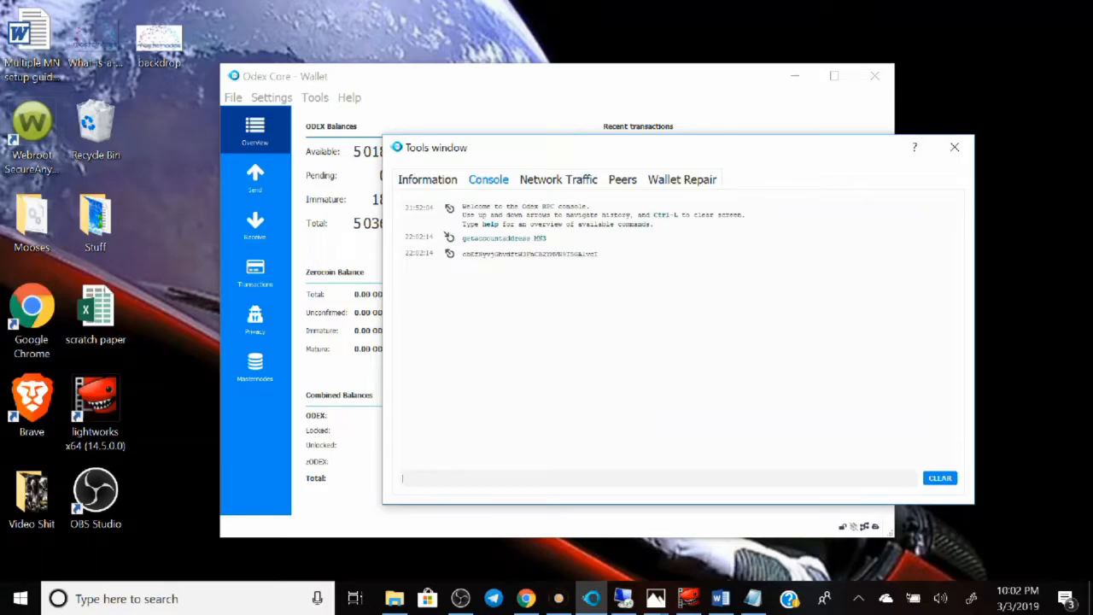
pyautogui.write('mas')
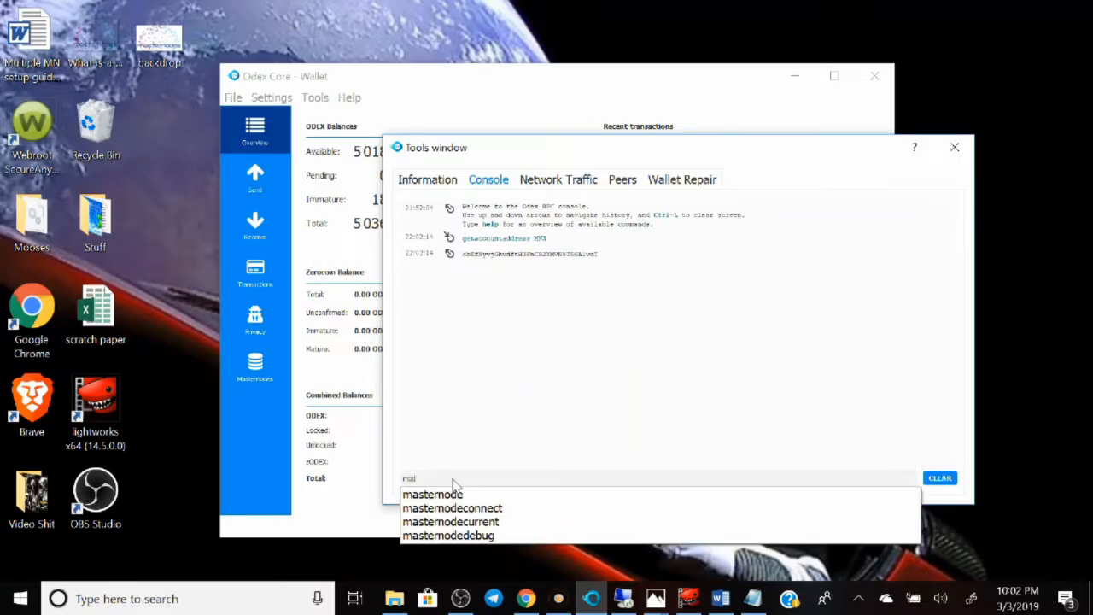
pyautogui.write('ternode d')
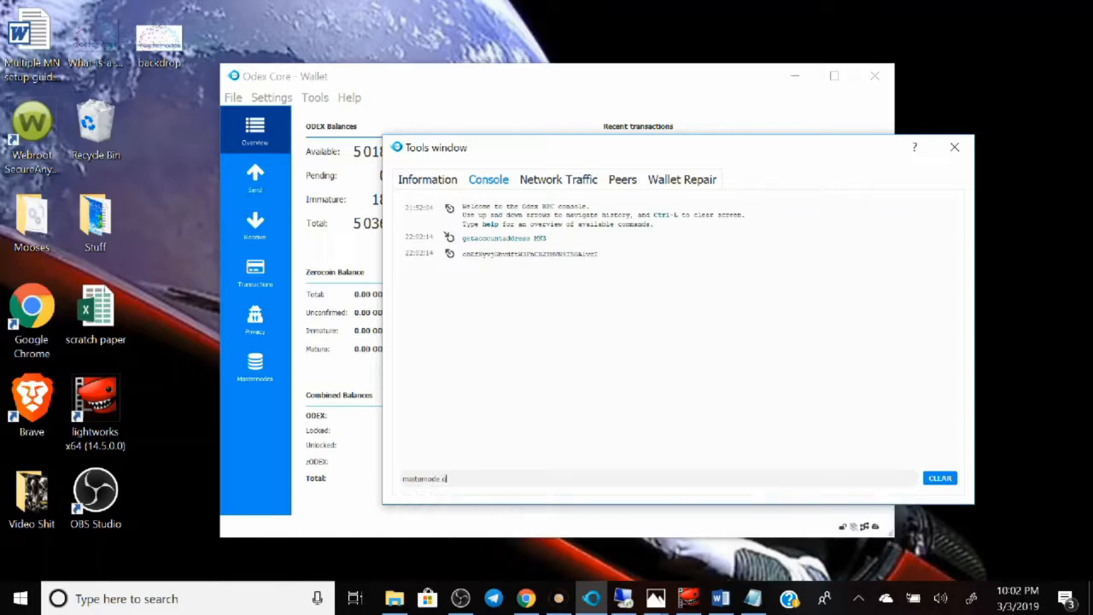
pyautogui.write('utputs')
pyautogui.press('Return')
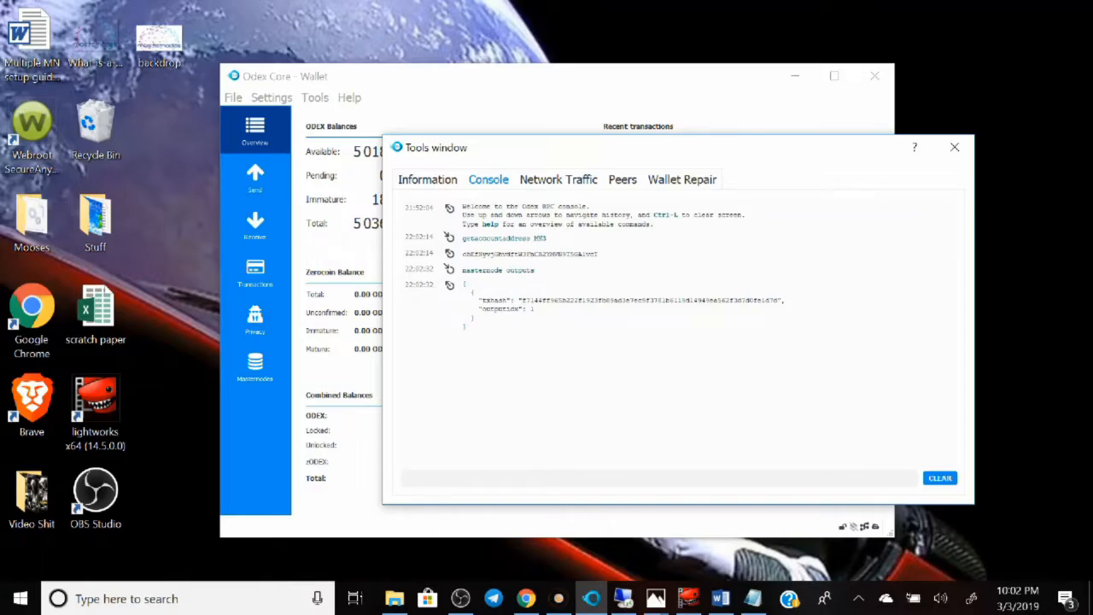
pyautogui.write('masterno')
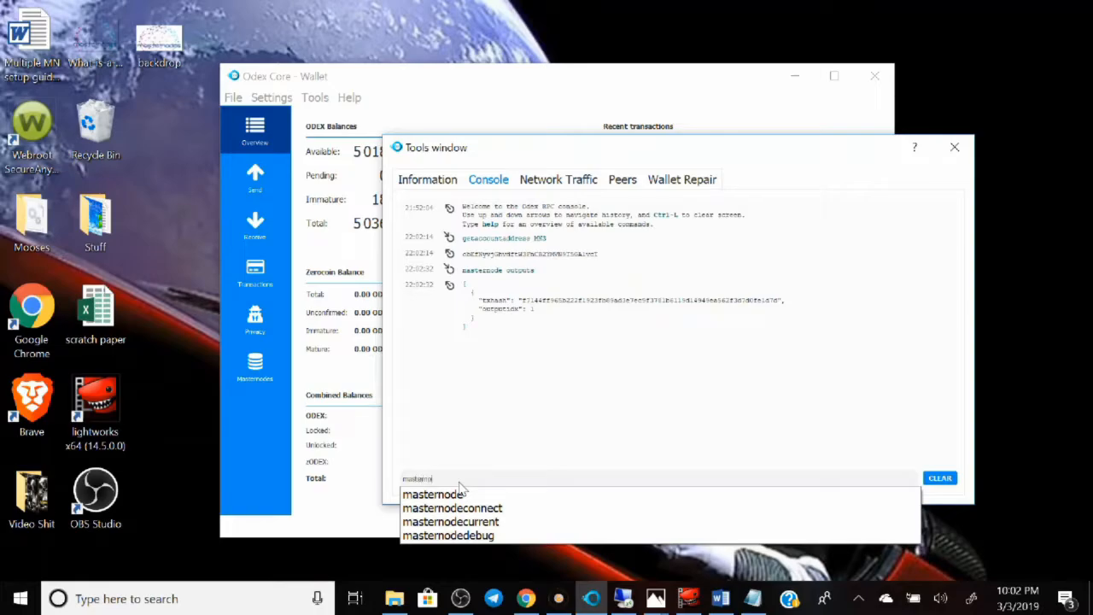
pyautogui.write('de genkey')
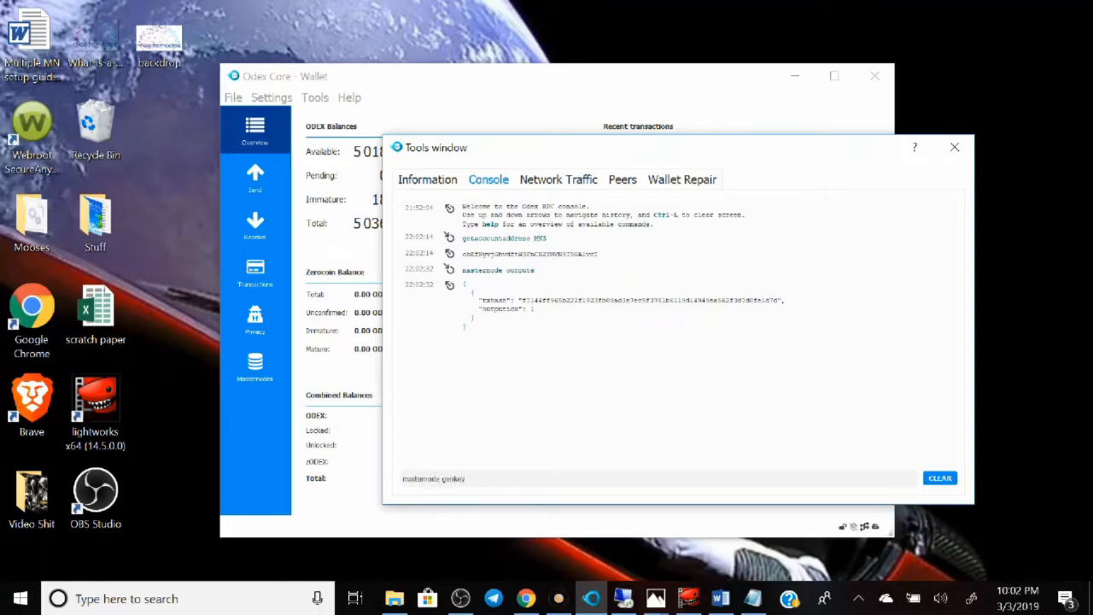
pyautogui.press('Return')
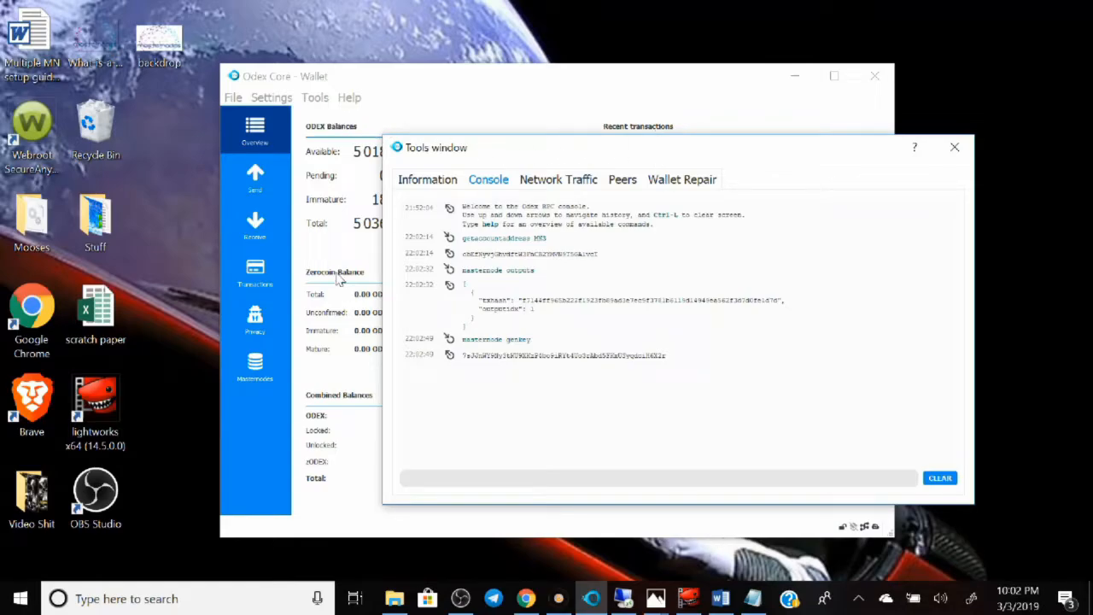
pyautogui.click(315, 98)
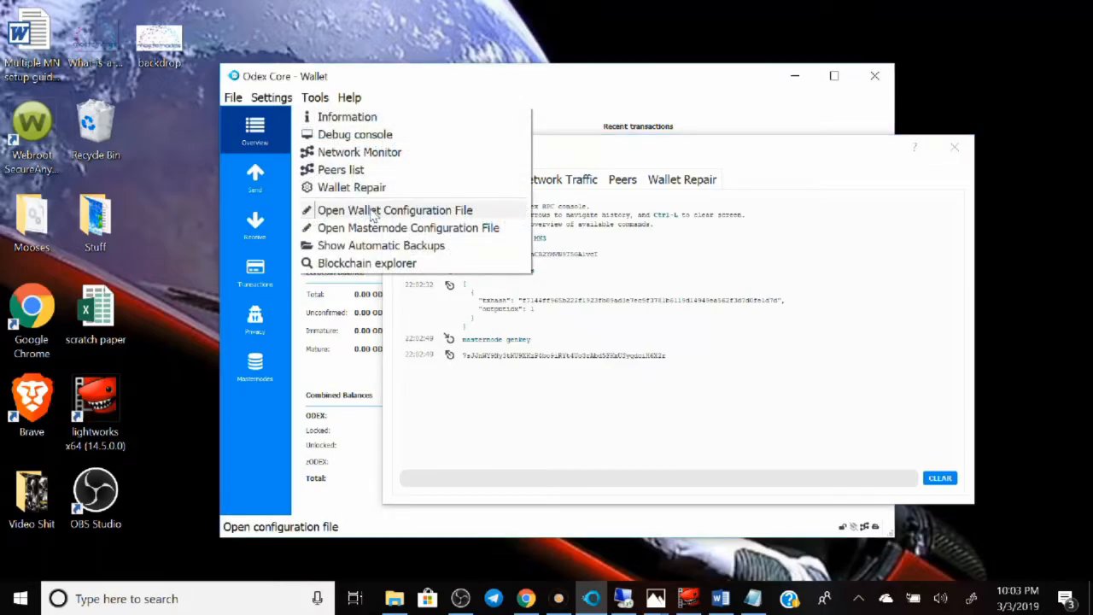
# - Add the line 'MN3 123.45.6.78:20149' to masternode.conf in Notepad
pyautogui.click(755, 599)
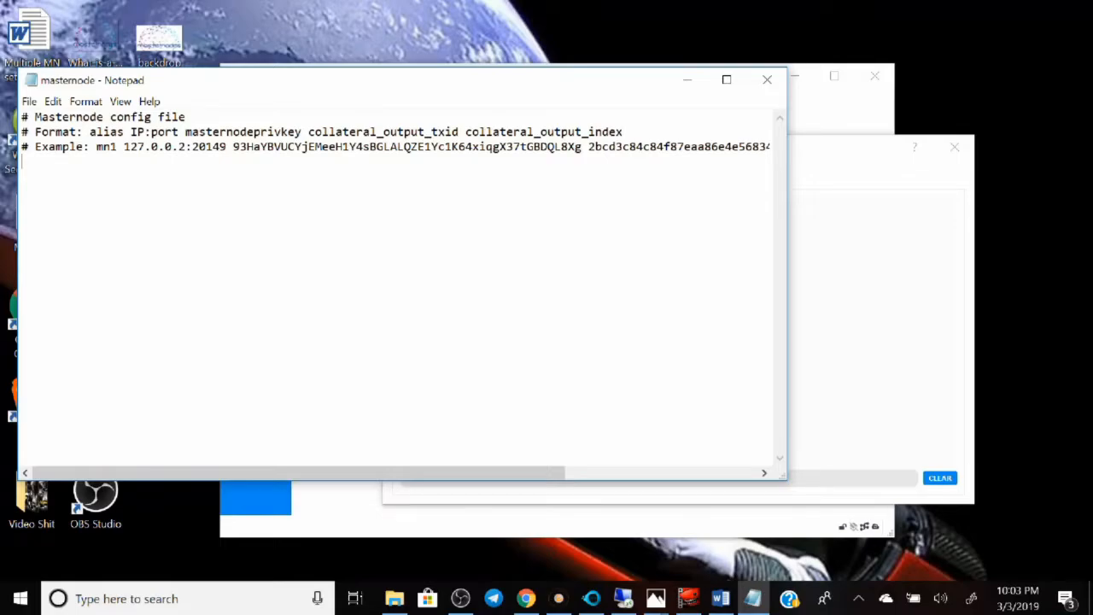
pyautogui.write('MN3')
pyautogui.write('123.45.6.78')
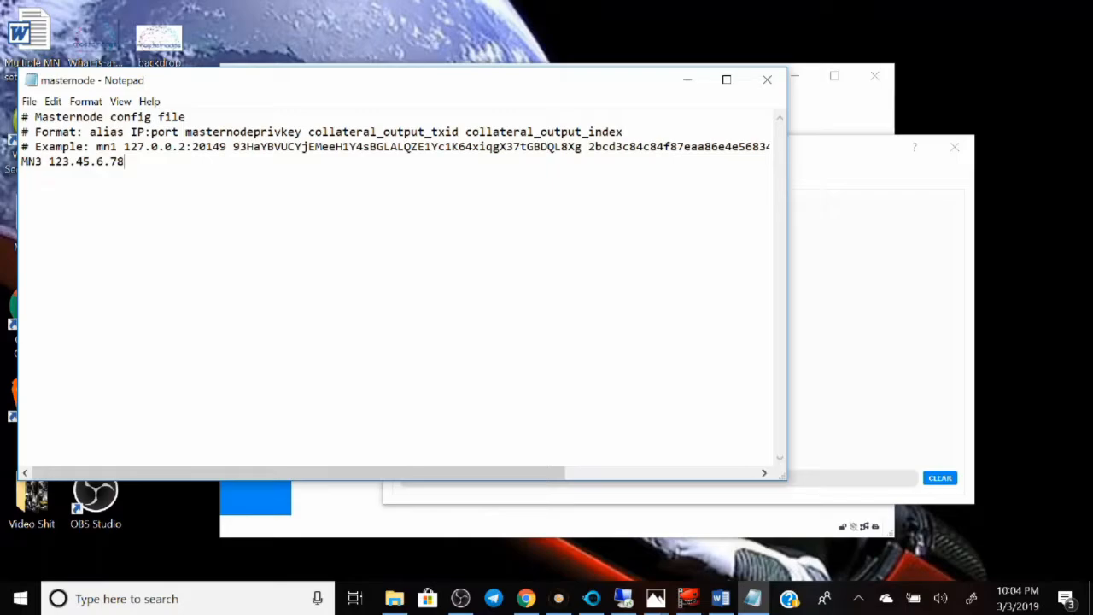
pyautogui.write(':20149')
# - Copy the generated masternode key from the console and paste it onto the MN3 line
pyautogui.click(820, 150)
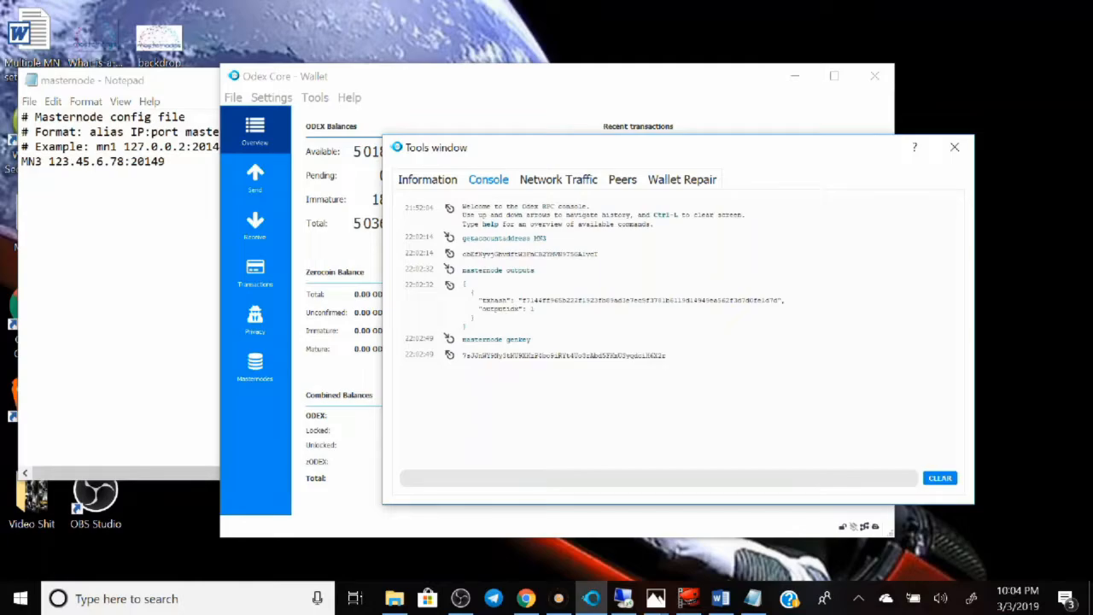
pyautogui.doubleClick(649, 300)
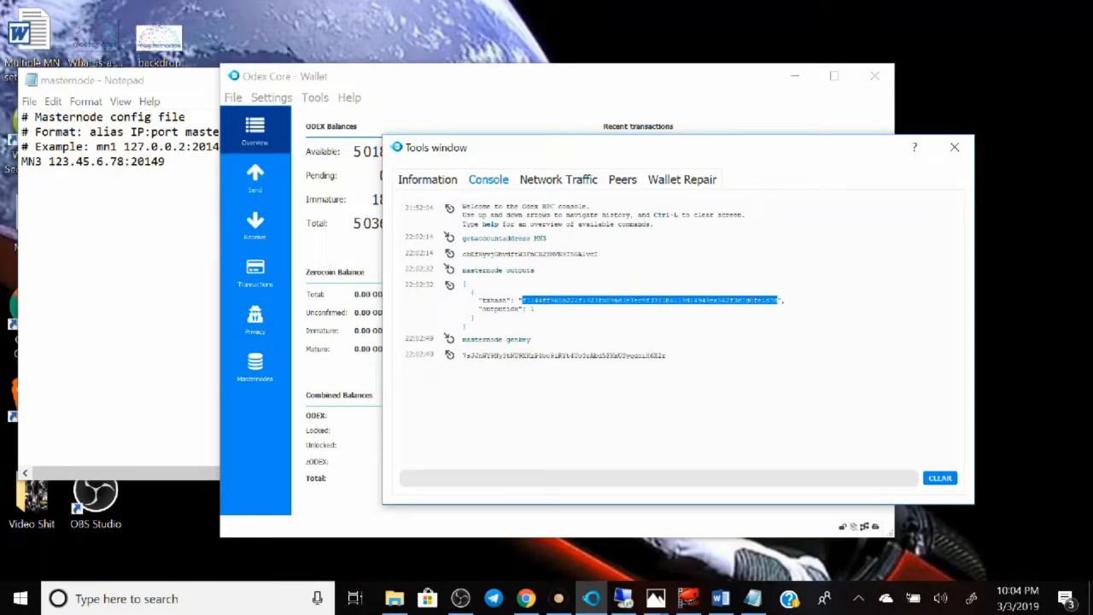
pyautogui.doubleClick(564, 355)
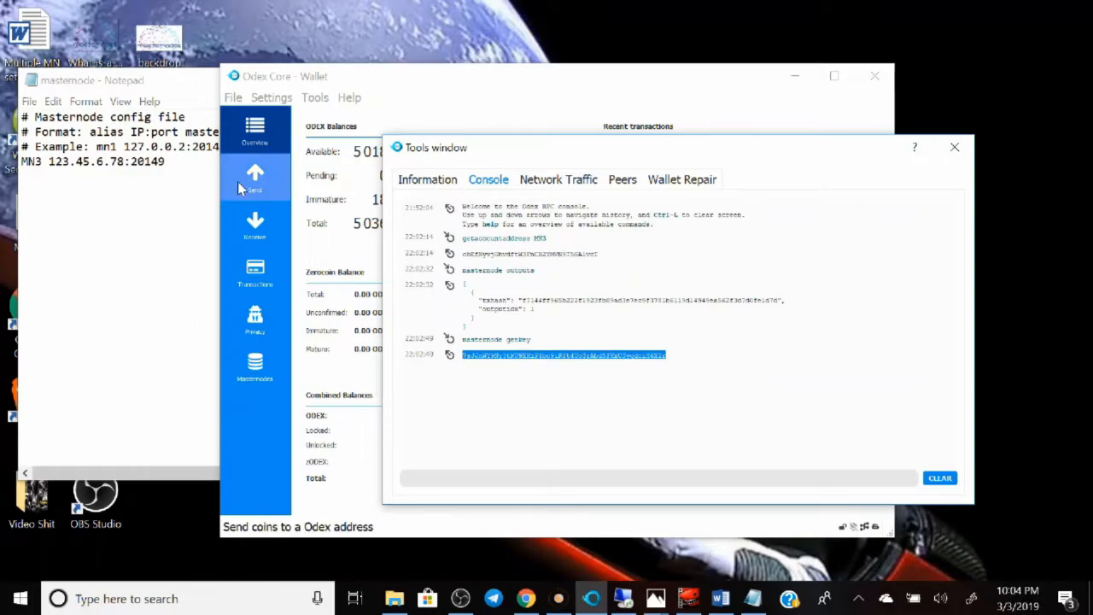
pyautogui.click(176, 163)
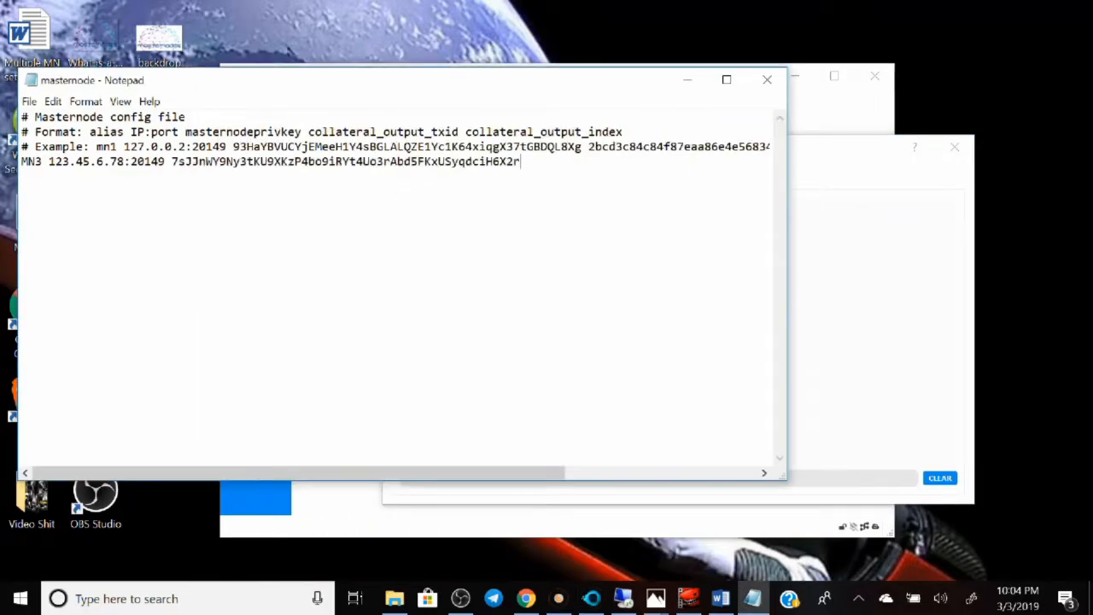
# - Append the collateral transaction hash and output index 1 to the MN3 entry
pyautogui.click(862, 324)
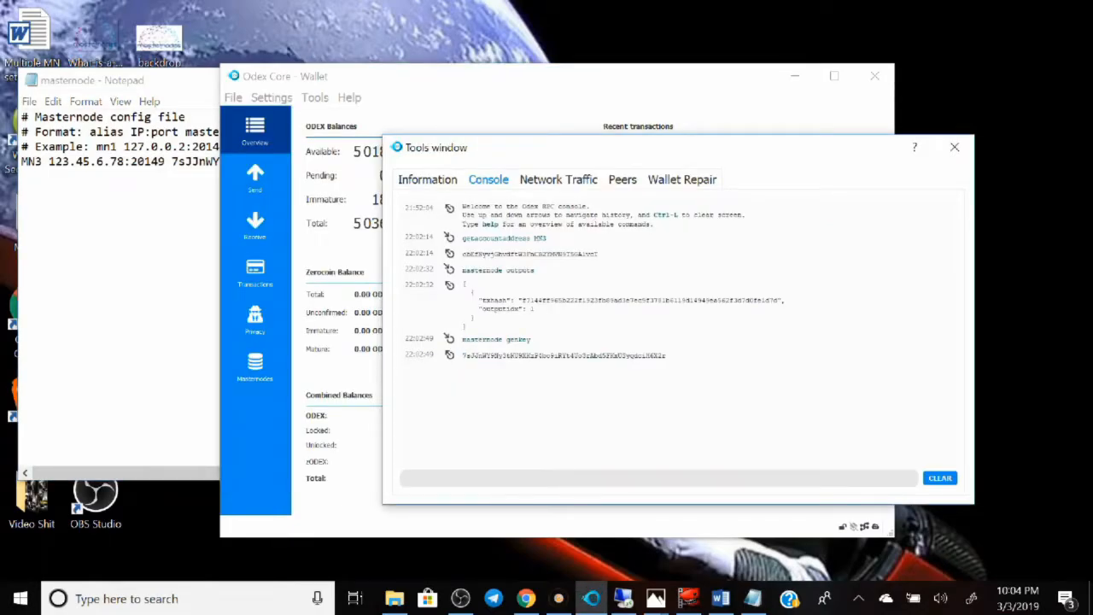
pyautogui.doubleClick(648, 299)
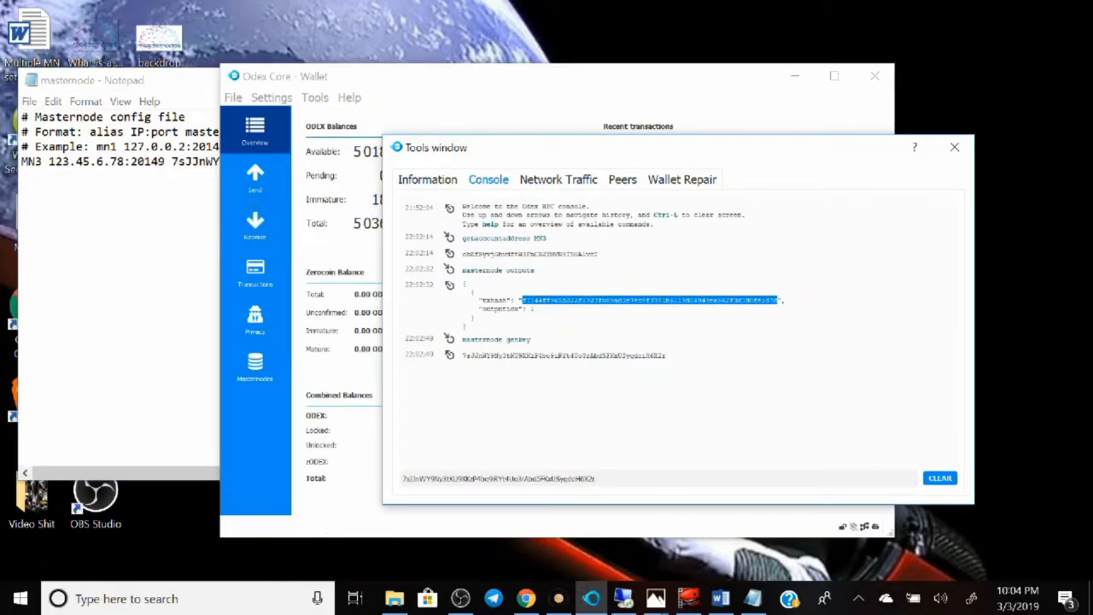
pyautogui.click(186, 162)
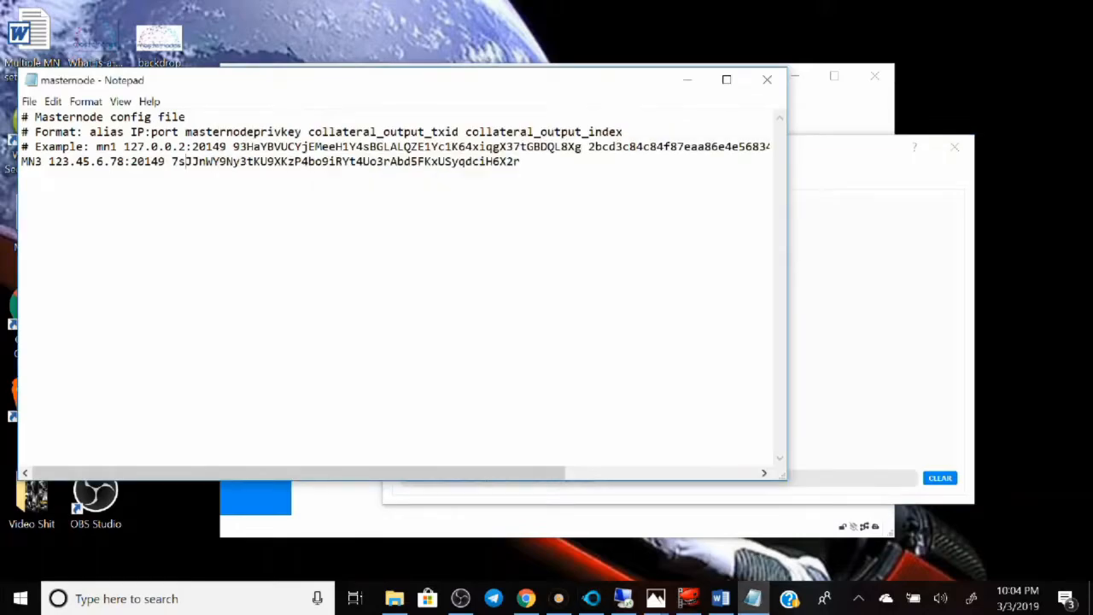
pyautogui.click(522, 163)
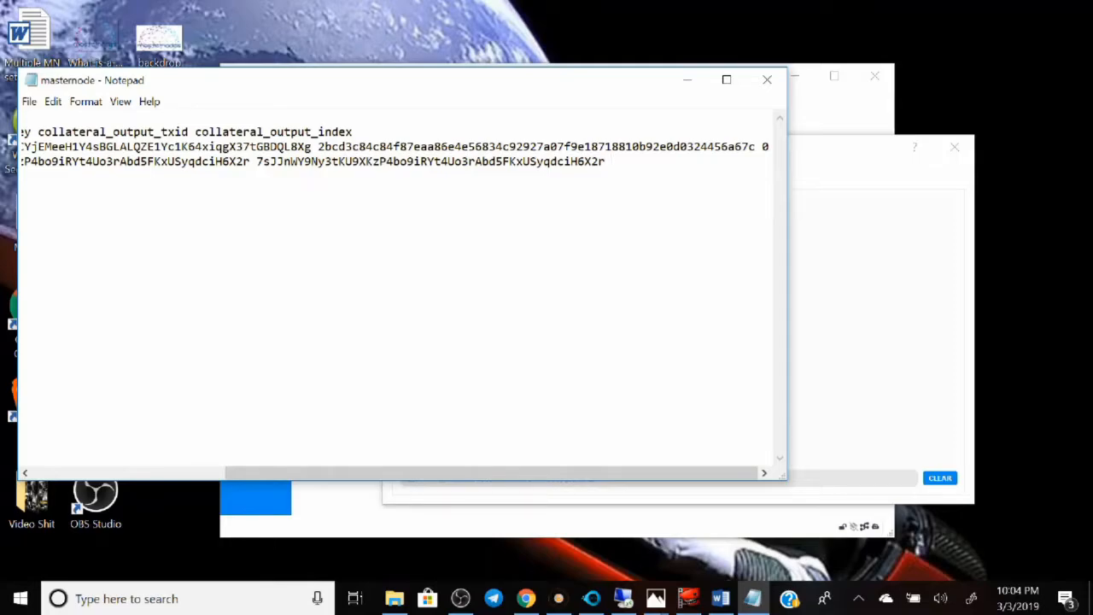
pyautogui.write('1')
# - Close the masternode config file in Notepad, answering the save prompt
pyautogui.click(29, 102)
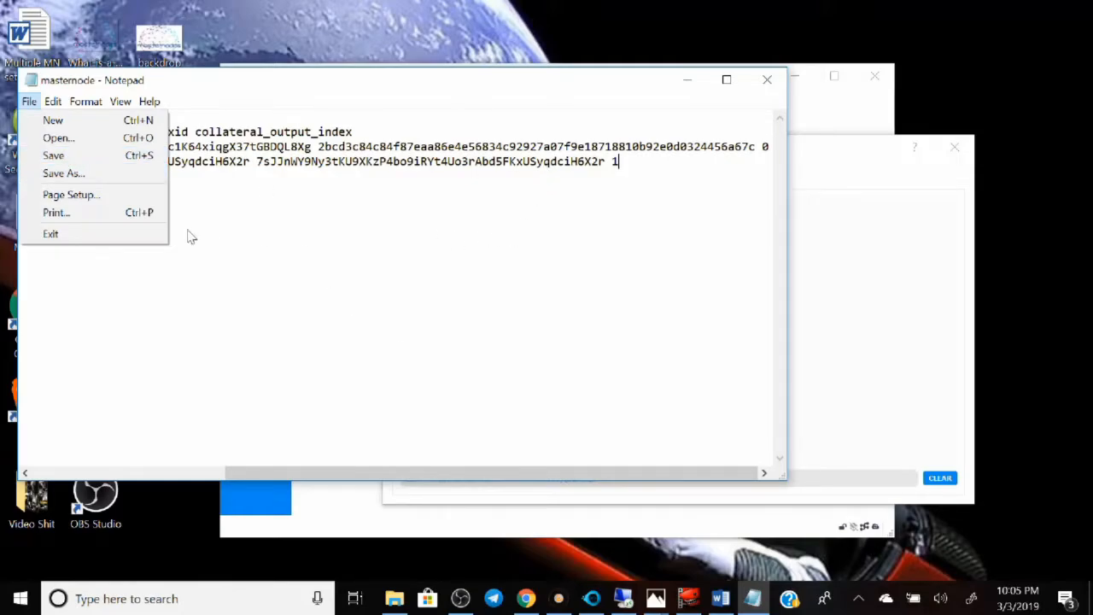
pyautogui.click(766, 82)
pyautogui.click(575, 310)
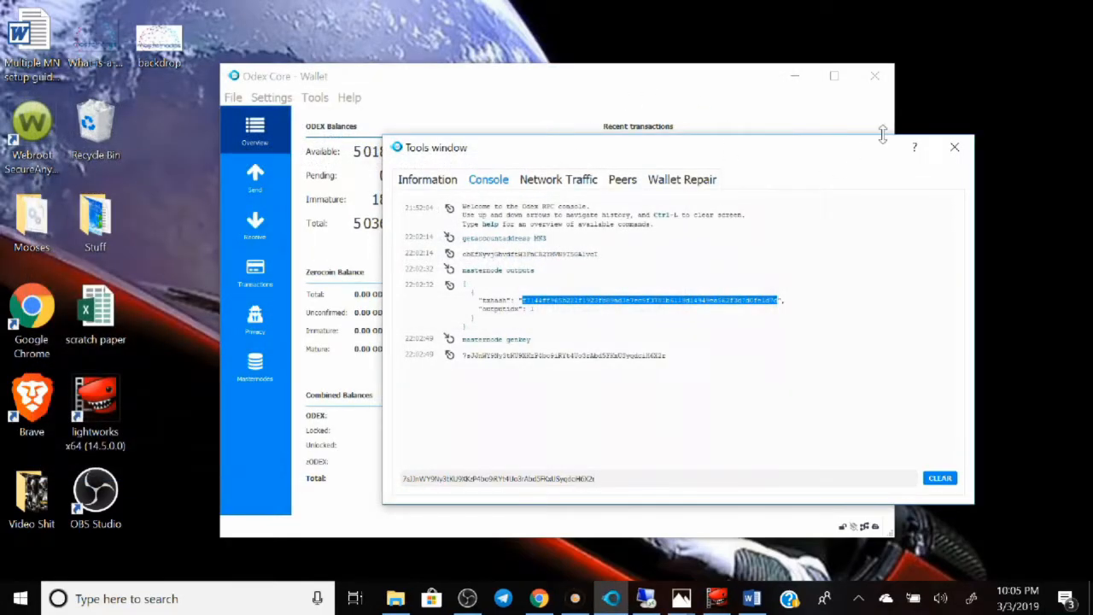
# - Close the Tools console window, returning to the wallet overview with 5,036.00 ODEX
pyautogui.click(950, 153)
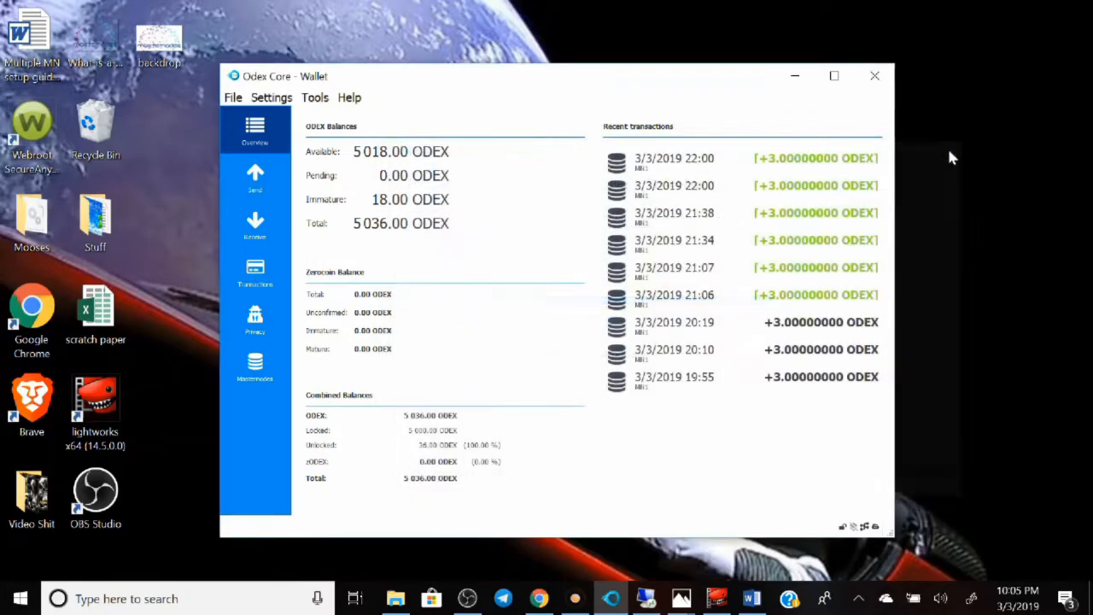
pyautogui.click(233, 98)
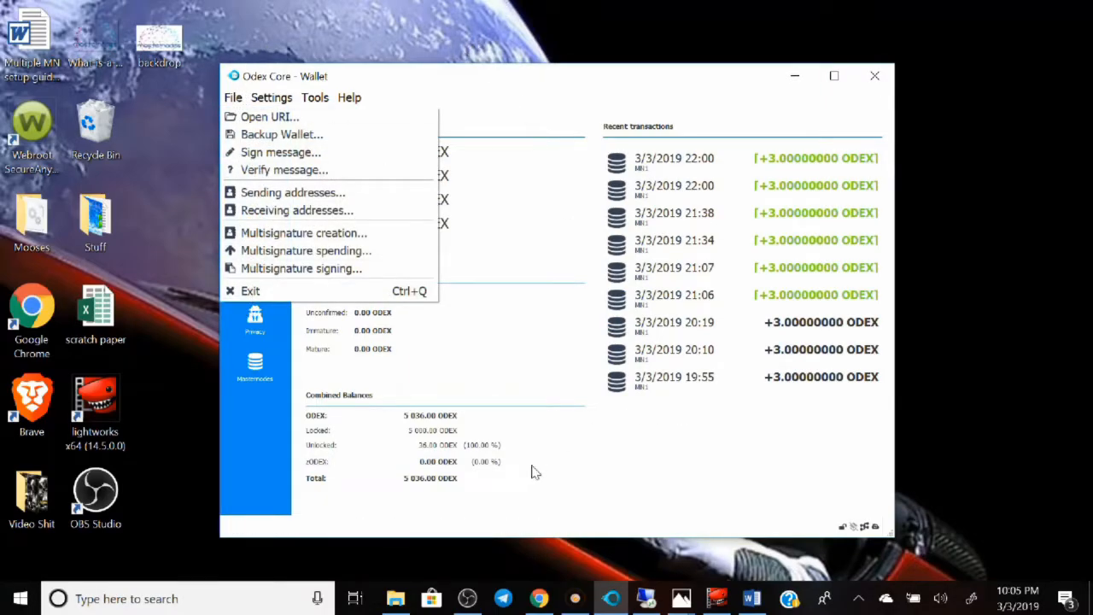
pyautogui.moveTo(650, 598)
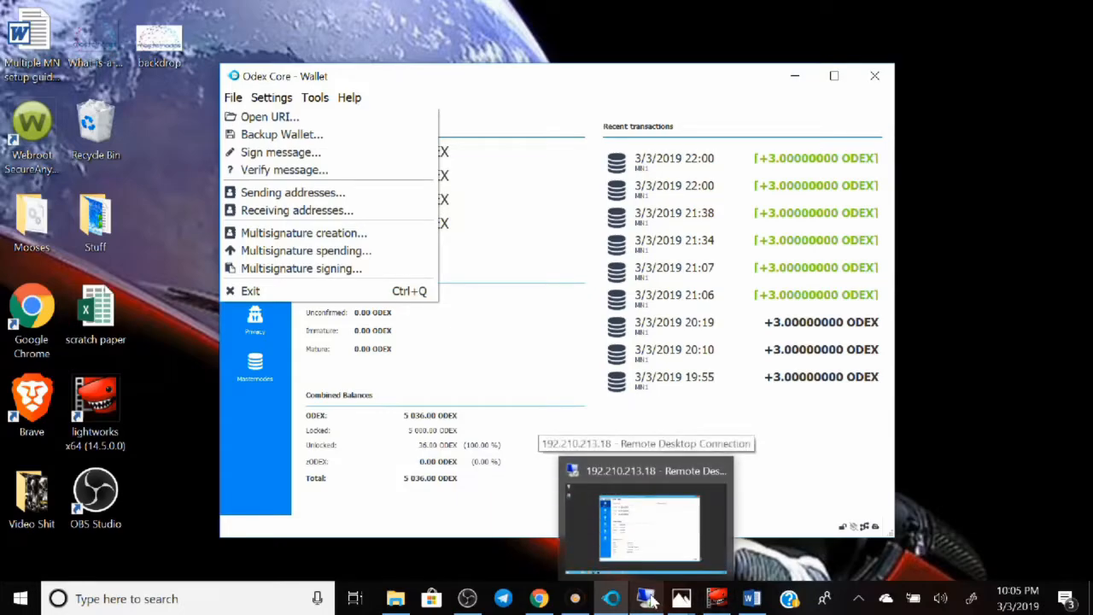
# - In the Remote Desktop session, open the VPS wallet's configuration file from the Tools menu
pyautogui.click(648, 599)
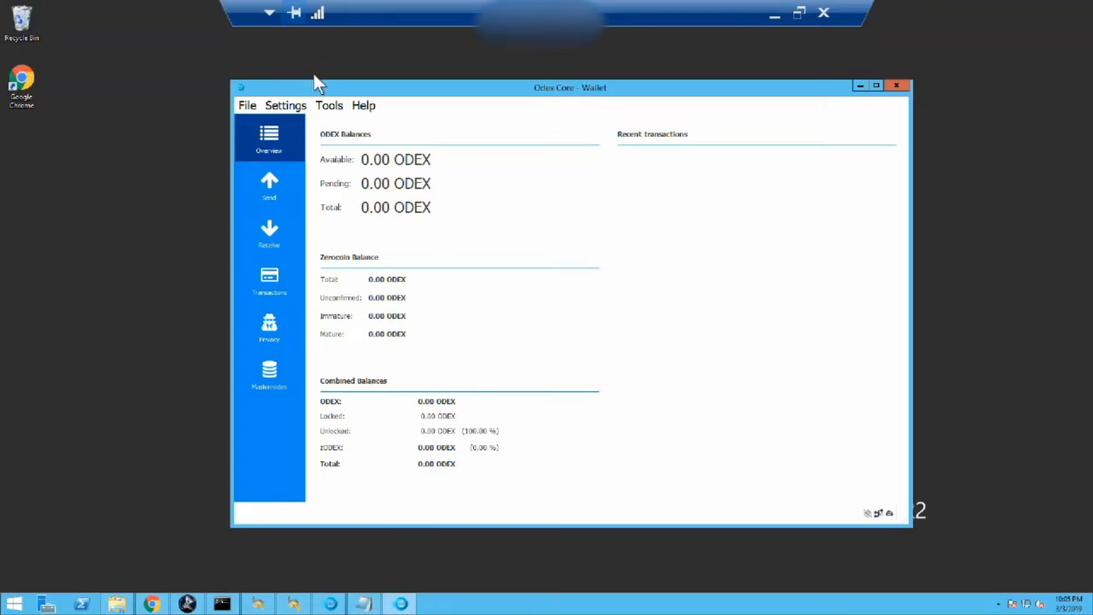
pyautogui.click(329, 108)
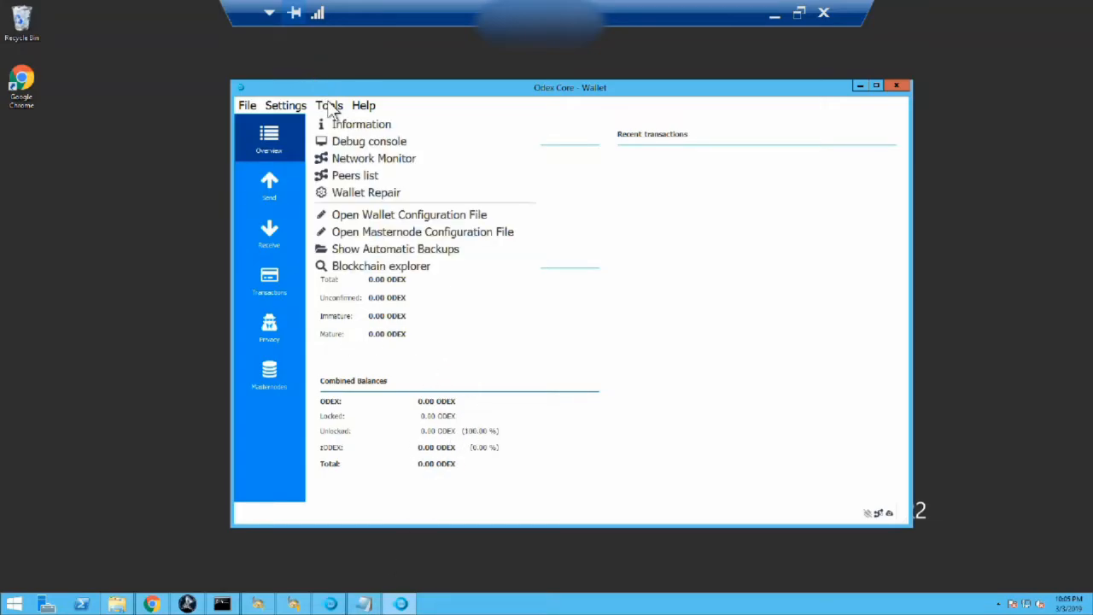
pyautogui.click(389, 218)
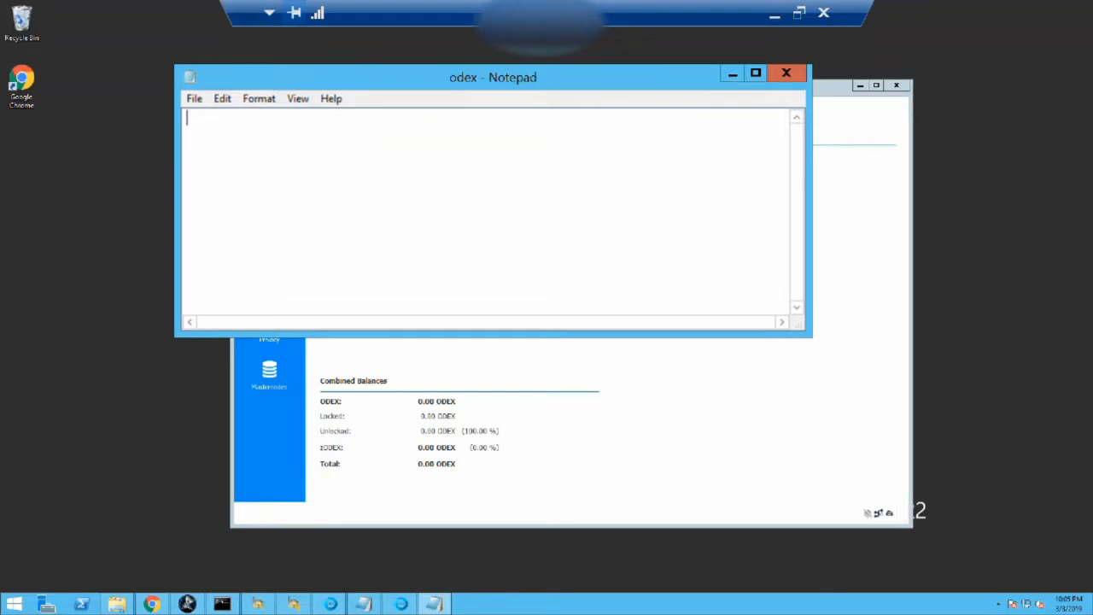
# - Type the rpcuser line, correcting the misspelled 'rupcuser' to 'rpcuser'
pyautogui.write('rupcuser=username')
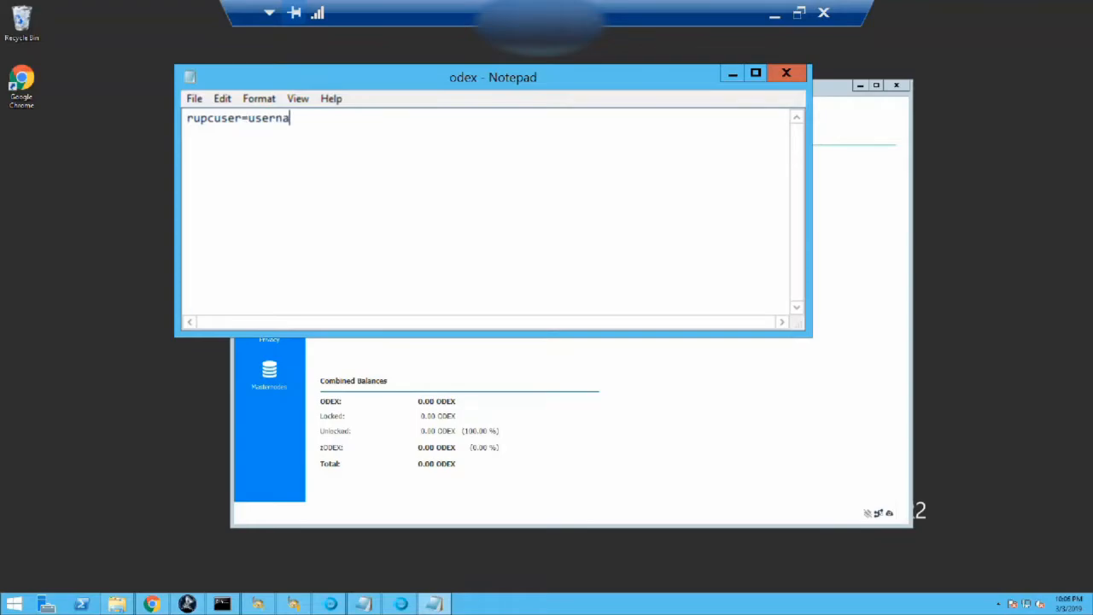
pyautogui.press('Return')
pyautogui.click(208, 119)
pyautogui.press('Left')
pyautogui.press('BackSpace')
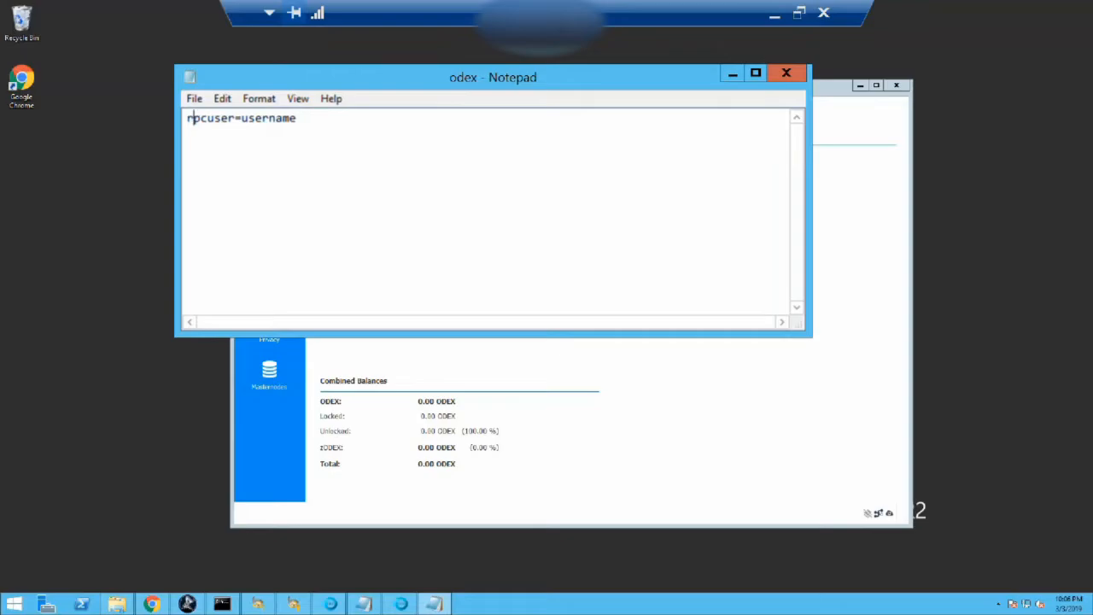
pyautogui.press('End')
pyautogui.press('Down')
# - Add the rpcpassword line, then rpcallowip=127.0.0.1 and listen=1 on separate lines
pyautogui.write('rpcpassword')
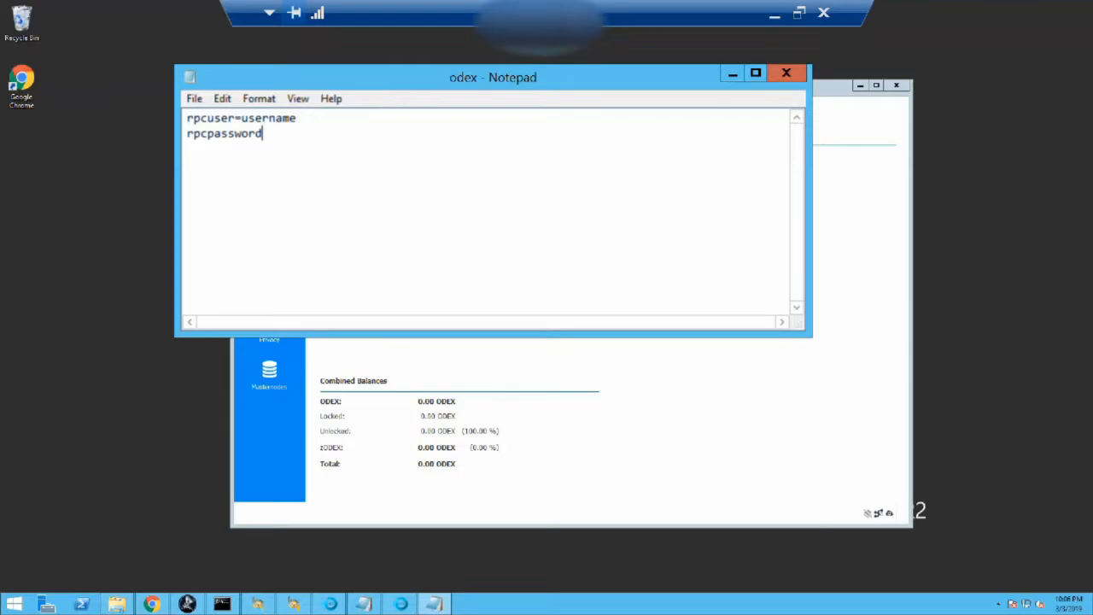
pyautogui.write('=password')
pyautogui.press('Return')
pyautogui.write('rpcall')
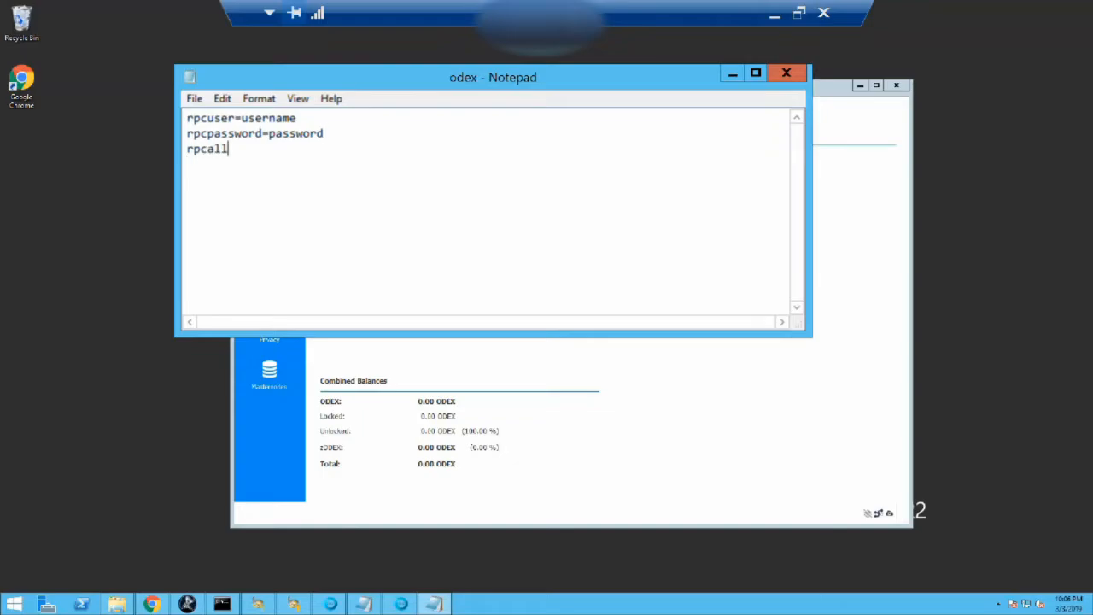
pyautogui.write('owip=127.0.0.1')
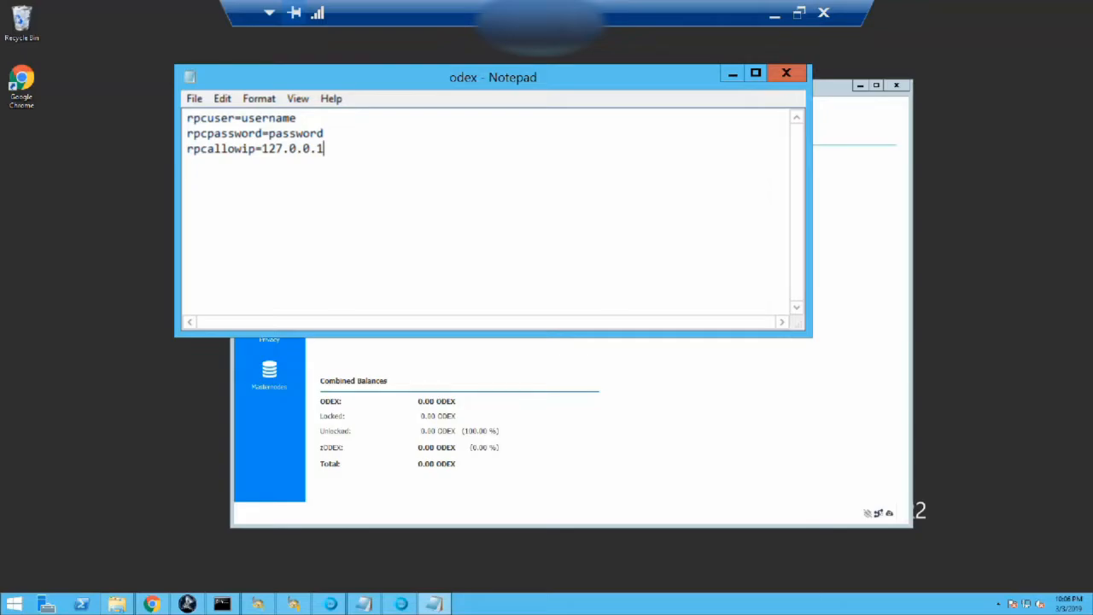
pyautogui.press('Return')
pyautogui.write('listen=1')
pyautogui.press('Return')
# - Add server=1, daemon=1 and logtimestamps=1, each on its own line
pyautogui.write('server')
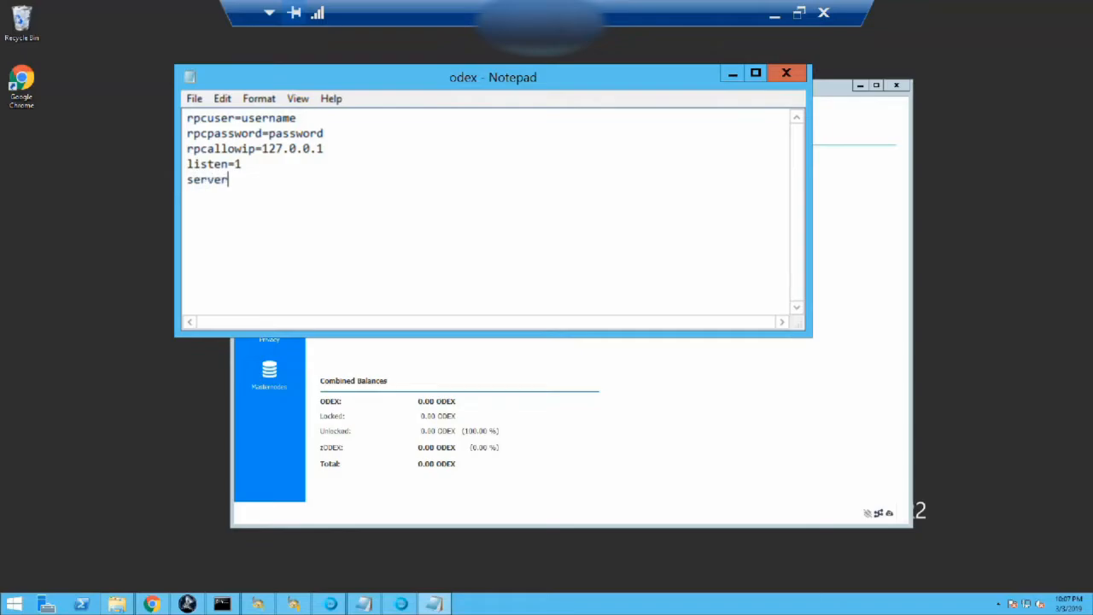
pyautogui.write('=1')
pyautogui.press('Return')
pyautogui.write('daemon=1logtime')
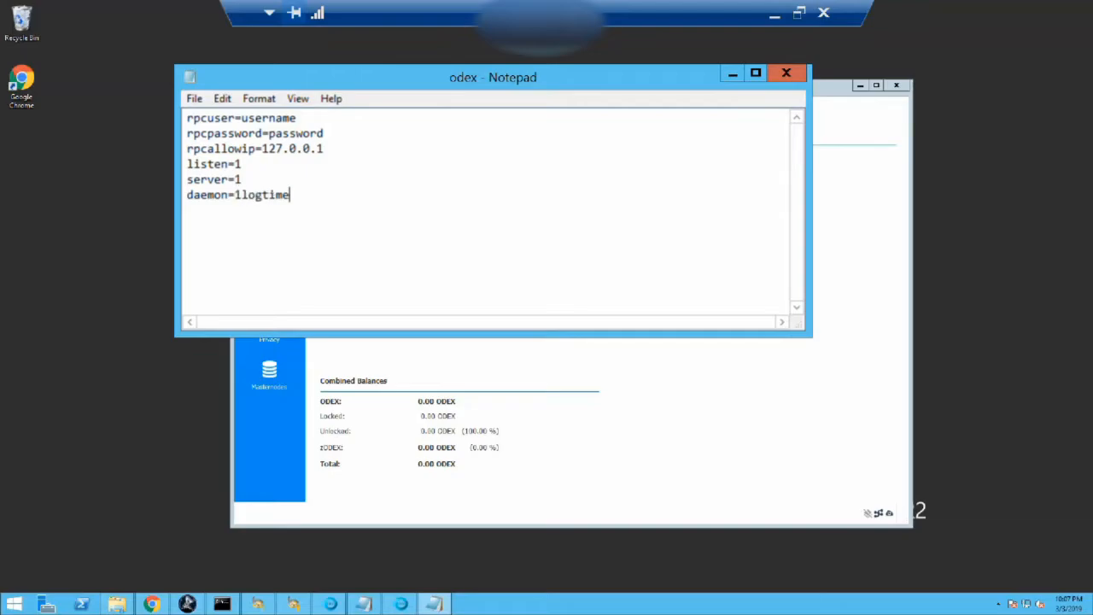
pyautogui.write('stamps')
pyautogui.click(241, 195)
pyautogui.press('Return')
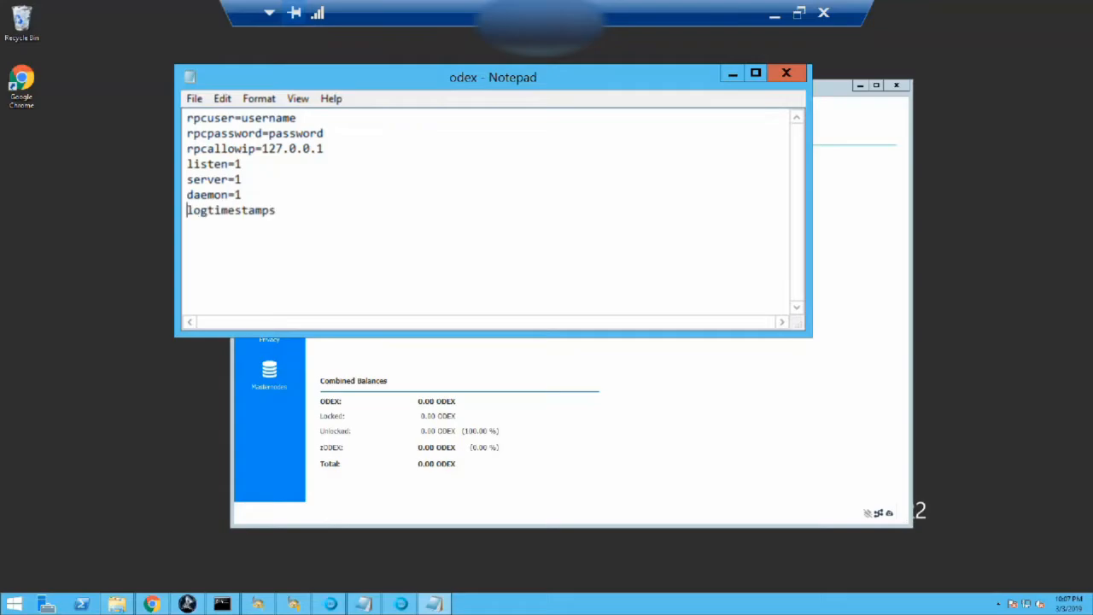
pyautogui.click(277, 210)
pyautogui.write('=1')
pyautogui.press('Return')
# - Add maxconnections=256, masternode=1 and externalip=123.45.6.78:20145 on separate lines
pyautogui.write('maxconnections')
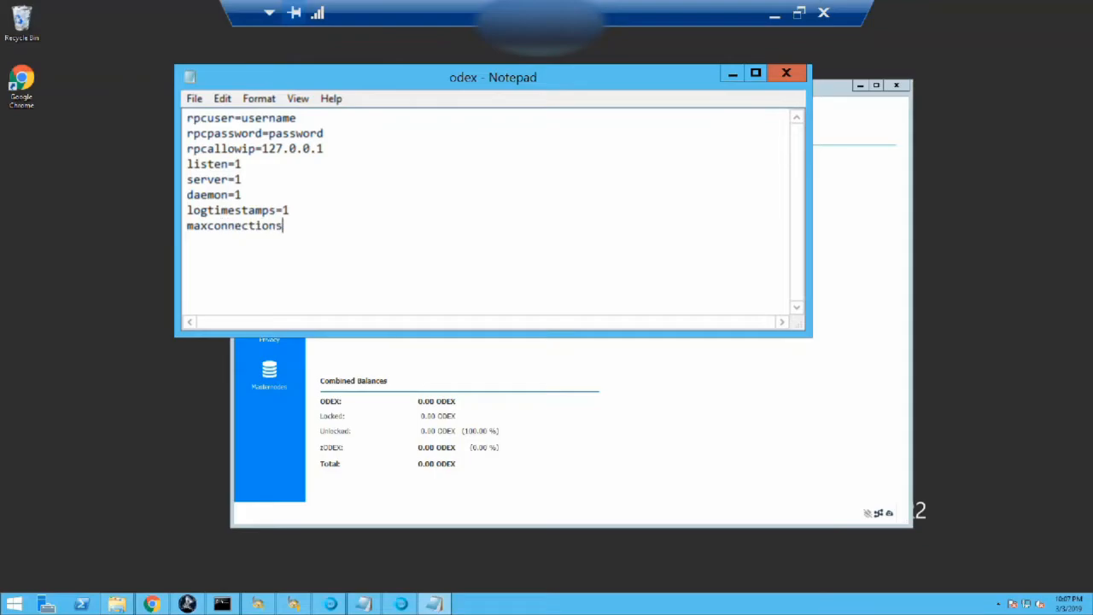
pyautogui.write('=256')
pyautogui.press('Return')
pyautogui.write('masternode')
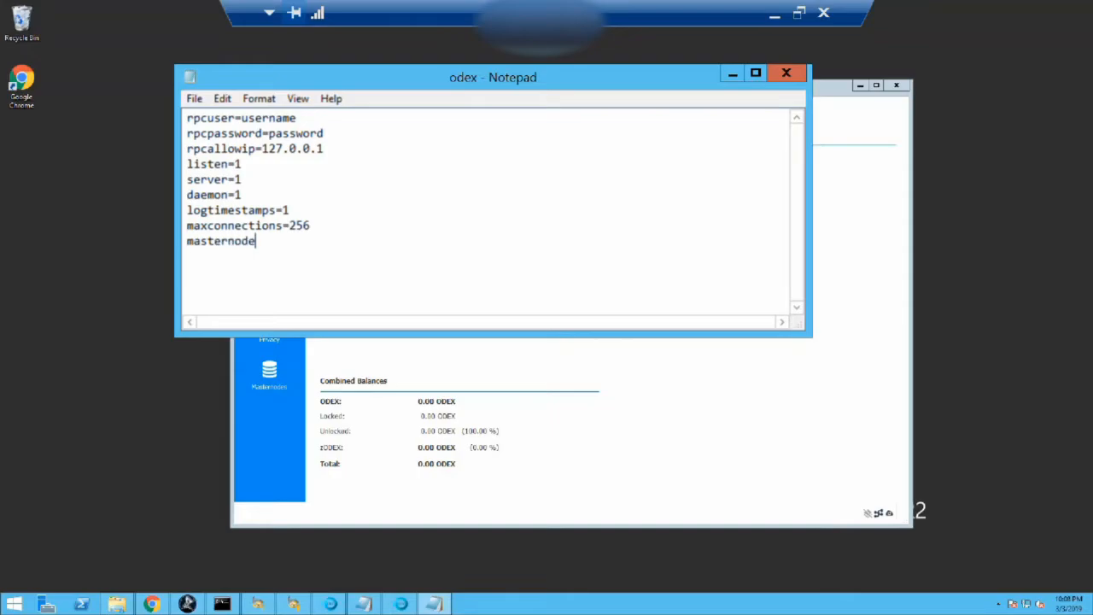
pyautogui.write('=1')
pyautogui.press('Return')
pyautogui.write('externalip')
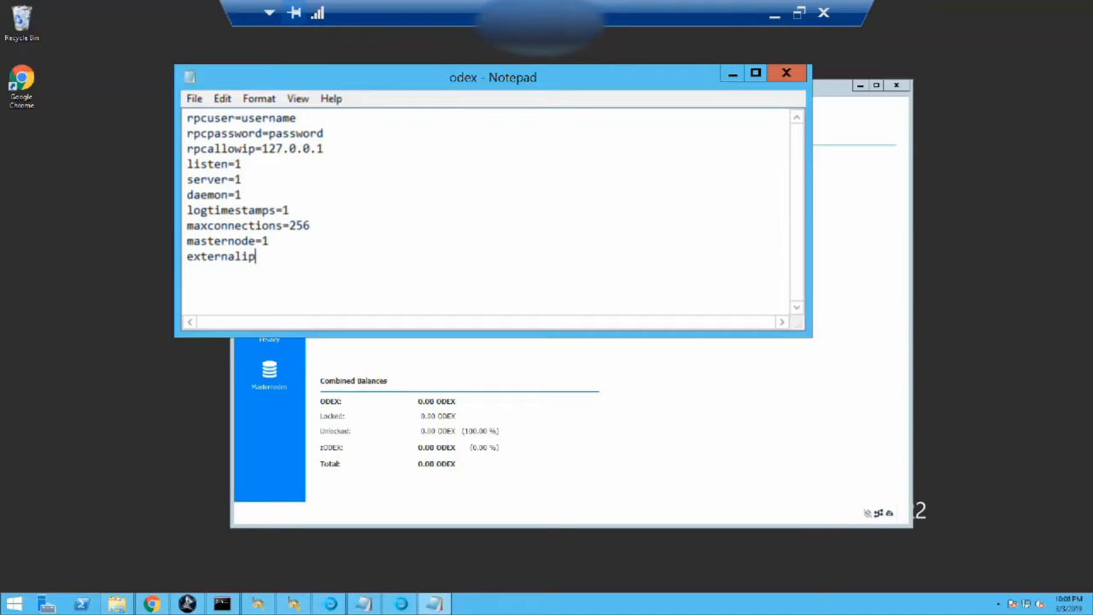
pyautogui.write('=123.45.6.78:')
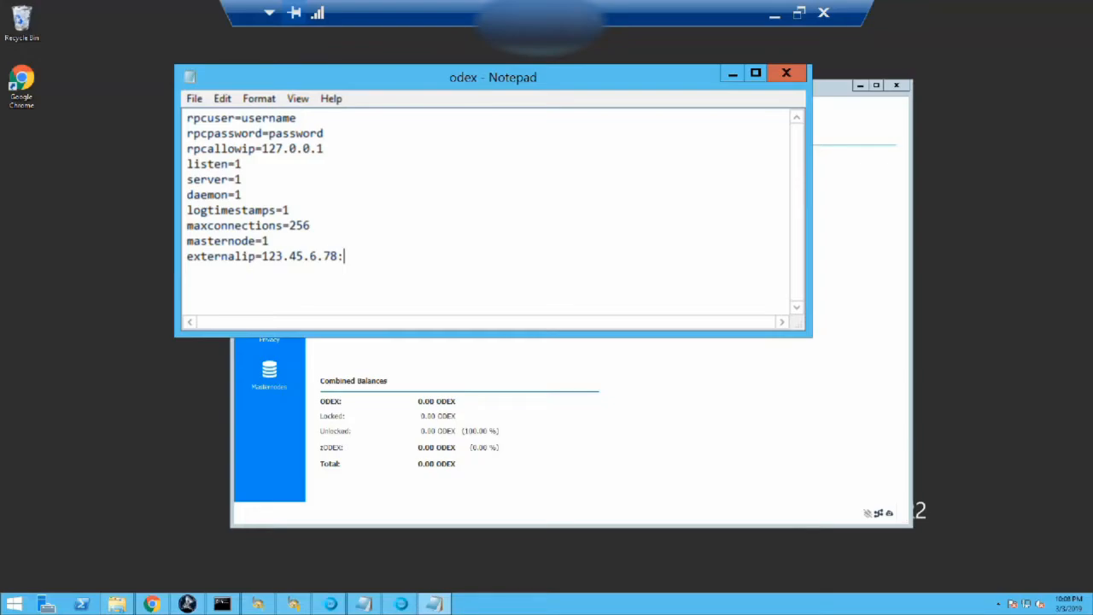
pyautogui.write('20145')
# - Add a bind line set to 123.45.6.78:20145, removing a wrongly pasted key
pyautogui.hotkey('shift', 'Left')
pyautogui.hotkey('shift', 'Left')
pyautogui.hotkey('shift', 'Left')
pyautogui.hotkey('shift', 'Left')
pyautogui.hotkey('shift', 'Left')
pyautogui.hotkey('shift', 'Left')
pyautogui.hotkey('shift', 'Left')
pyautogui.hotkey('shift', 'Left')
pyautogui.hotkey('shift', 'Left')
pyautogui.hotkey('shift', 'Left')
pyautogui.hotkey('shift', 'Left')
pyautogui.hotkey('shift', 'Left')
pyautogui.hotkey('shift', 'Left')
pyautogui.hotkey('shift', 'Left')
pyautogui.hotkey('shift', 'Left')
pyautogui.hotkey('shift', 'Left')
pyautogui.hotkey('shift', 'Left')
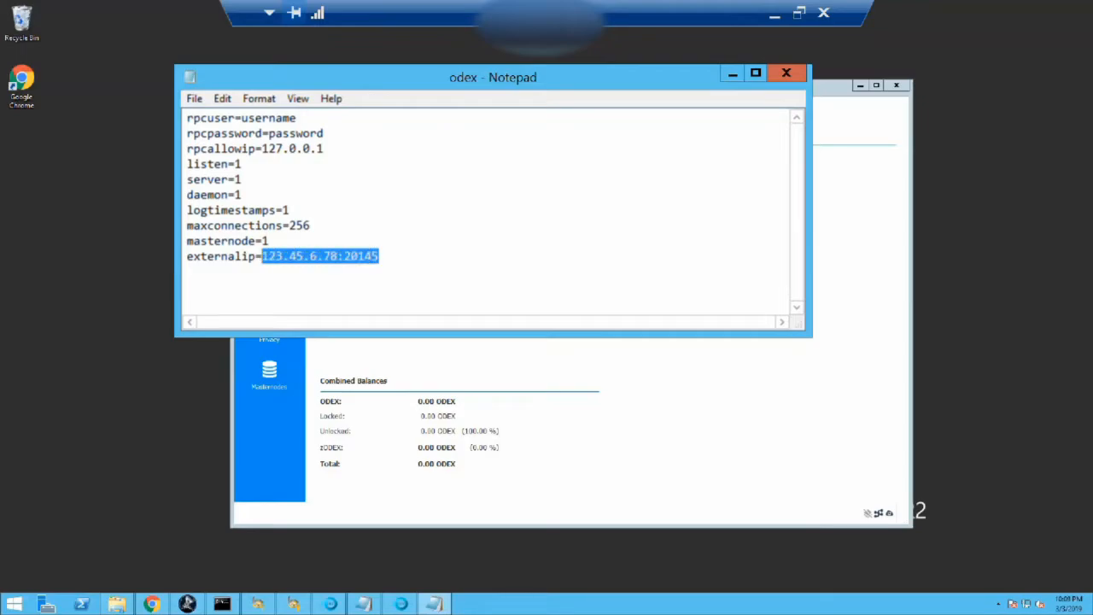
pyautogui.press('Left')
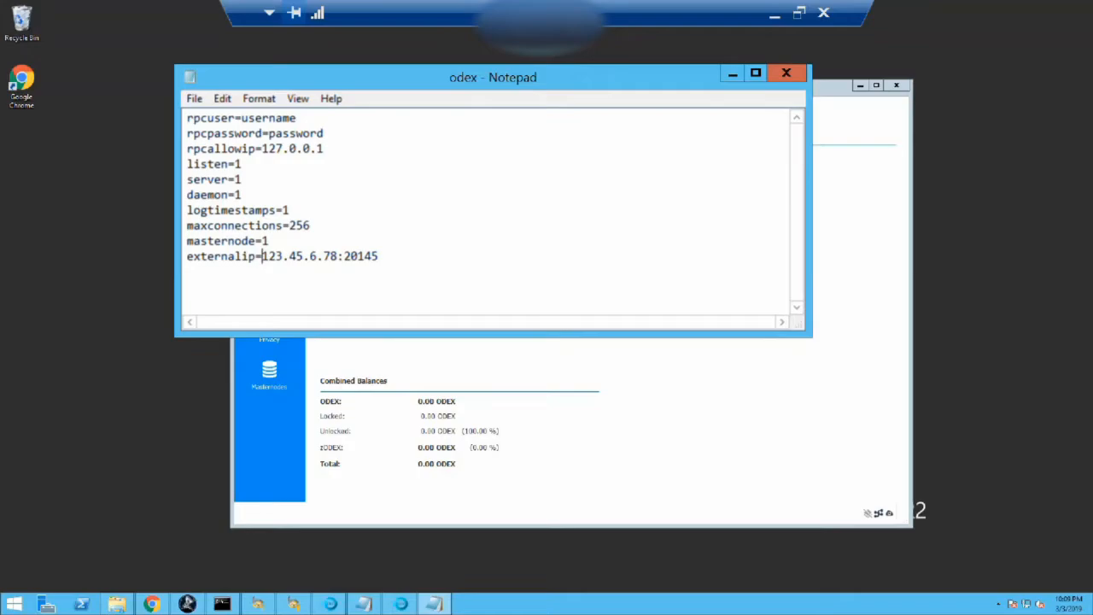
pyautogui.click(378, 256)
pyautogui.press('Return')
pyautogui.write('bind=')
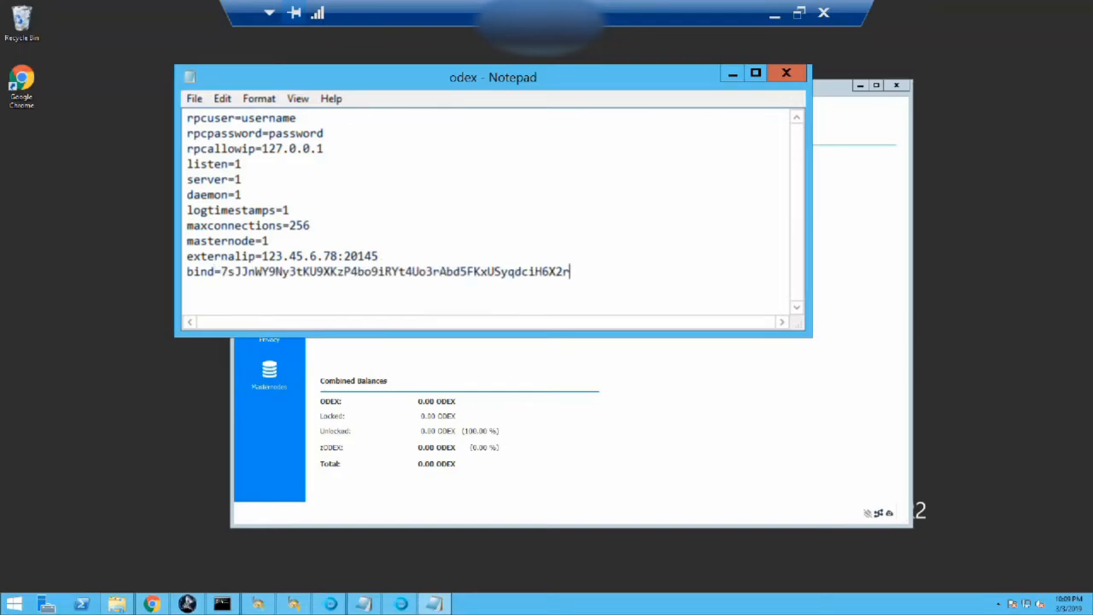
pyautogui.hotkey('shift', 'Home')
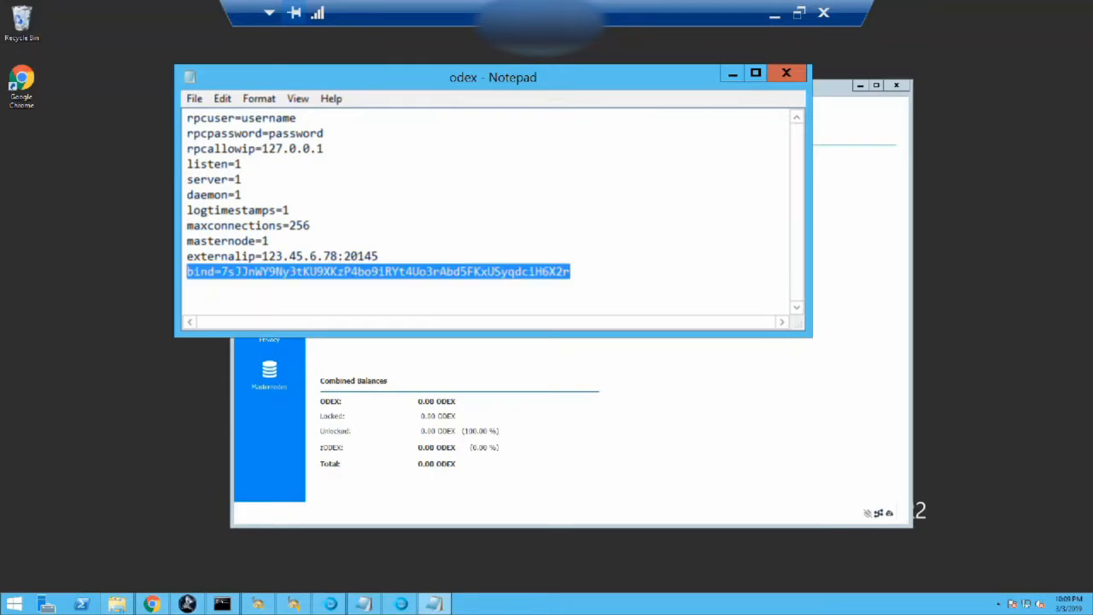
pyautogui.hotkey('shift', 'Right')
pyautogui.hotkey('shift', 'Right')
pyautogui.hotkey('shift', 'Right')
pyautogui.hotkey('shift', 'Right')
pyautogui.hotkey('shift', 'Right')
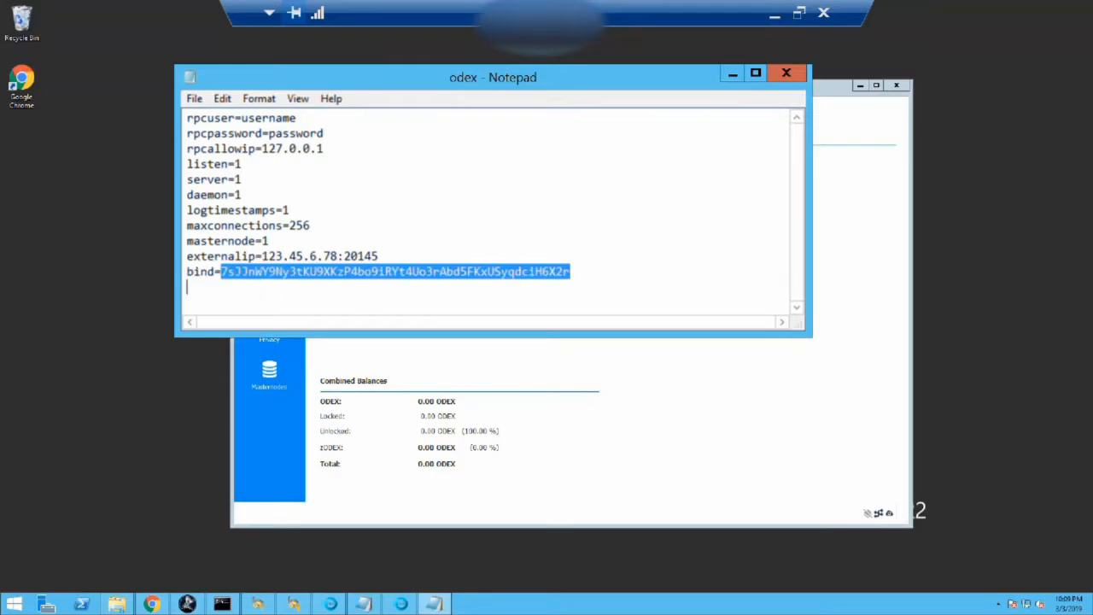
pyautogui.press('Delete')
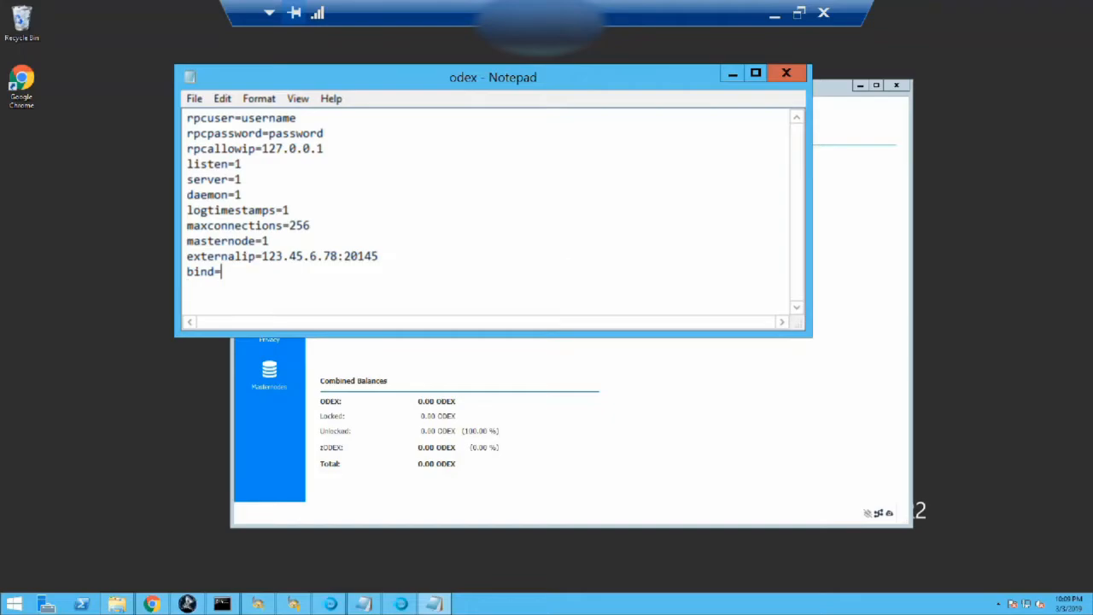
pyautogui.moveTo(261, 256); pyautogui.dragTo(378, 257)
pyautogui.hotkey('ctrl', 'c')
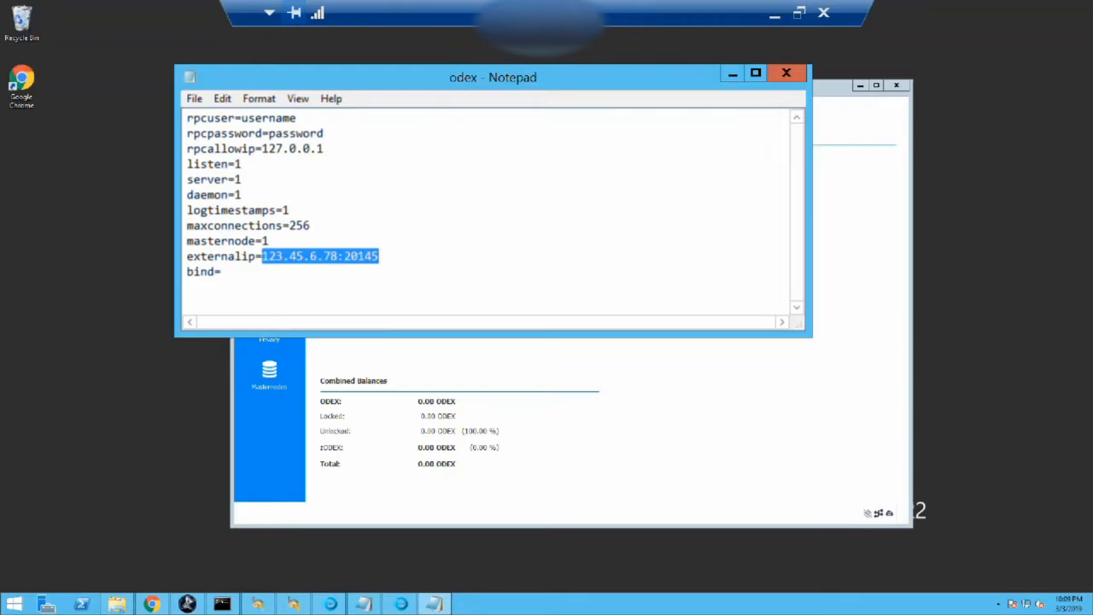
pyautogui.click(222, 272)
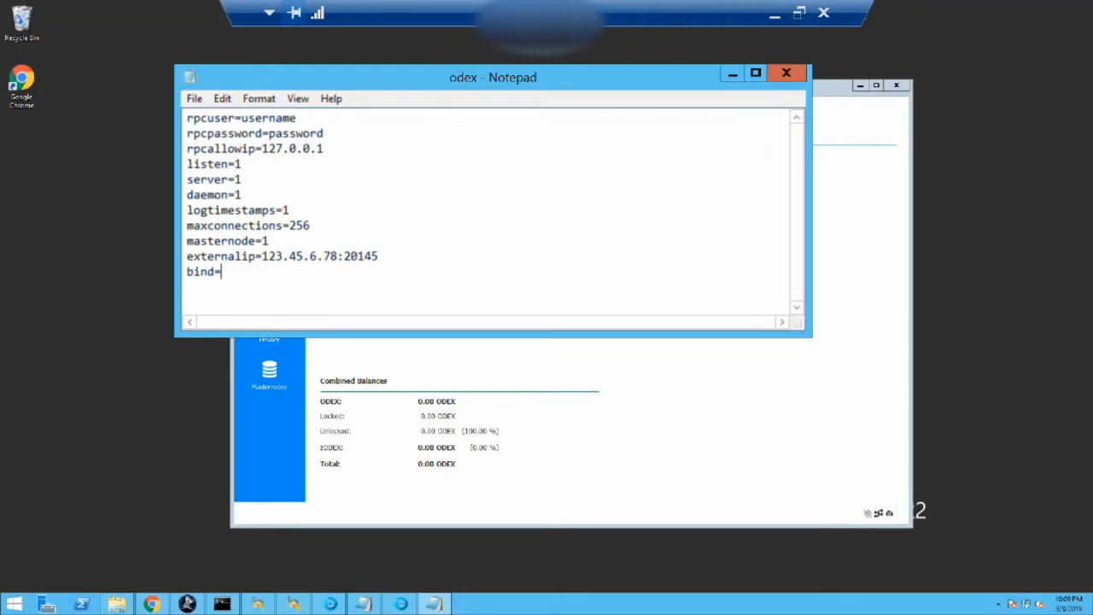
pyautogui.hotkey('ctrl', 'v')
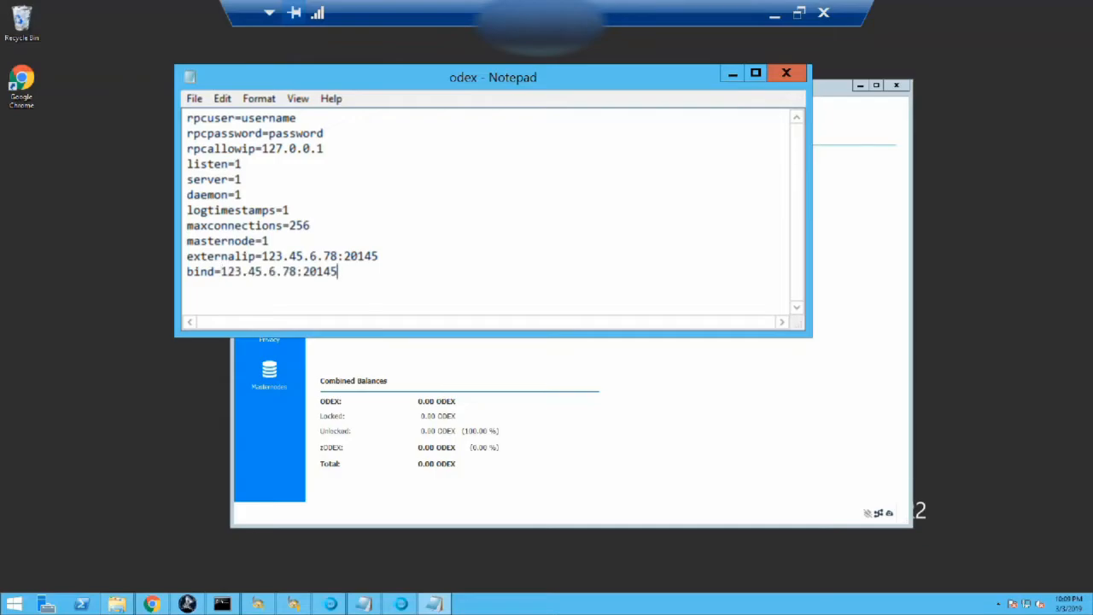
# - Add masternodeaddr=123.45.6.78:20145 and begin a masternodeprivkey= line below it
pyautogui.press('Return')
pyautogui.write('masternodeaddr')
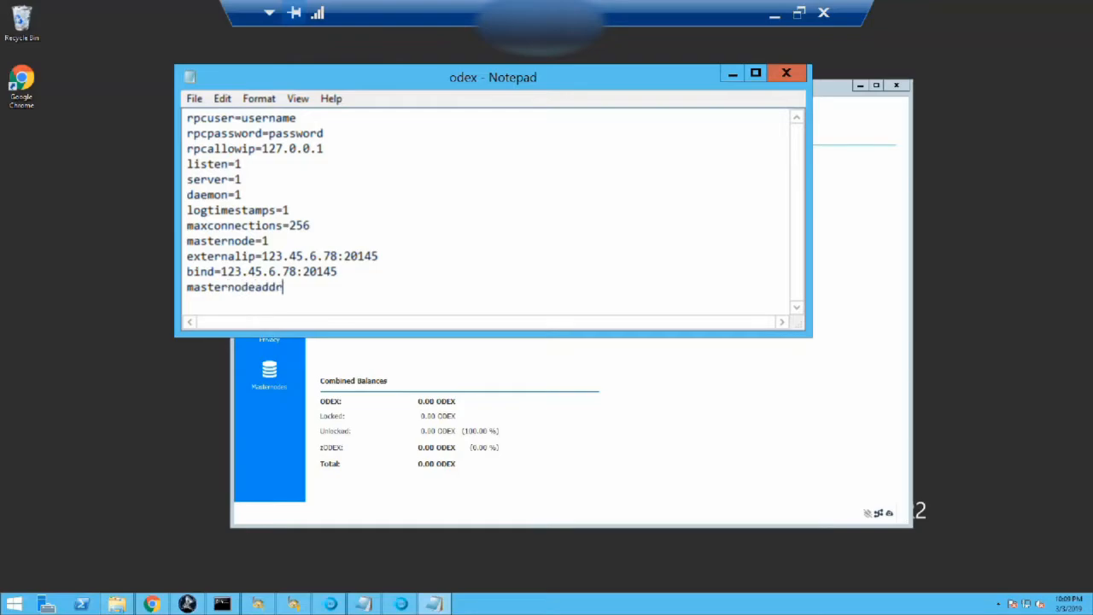
pyautogui.write('=')
pyautogui.hotkey('ctrl', 'v')
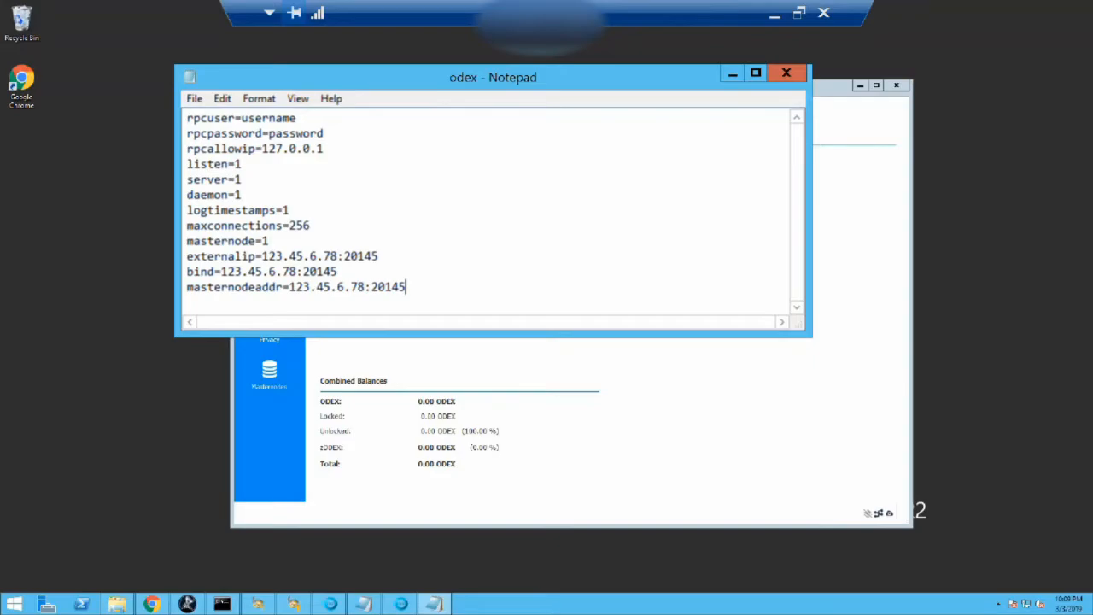
pyautogui.press('Return')
pyautogui.write('masternodep')
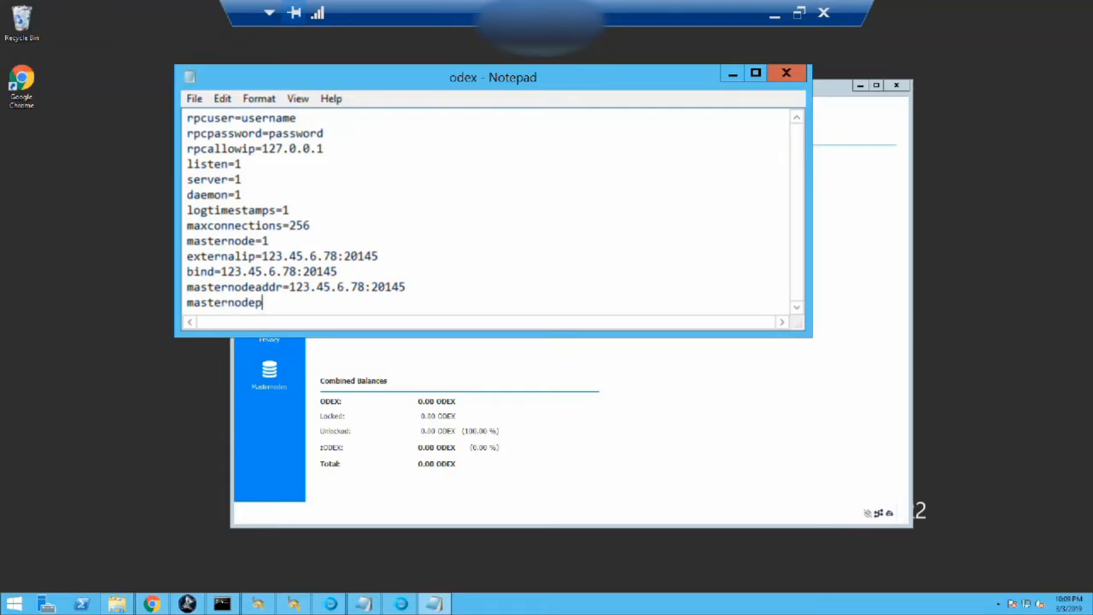
pyautogui.write('rivkey')
pyautogui.write('=')
# - Exit Notepad without saving the config edits, then minimize the Remote Desktop window
pyautogui.click(194, 99)
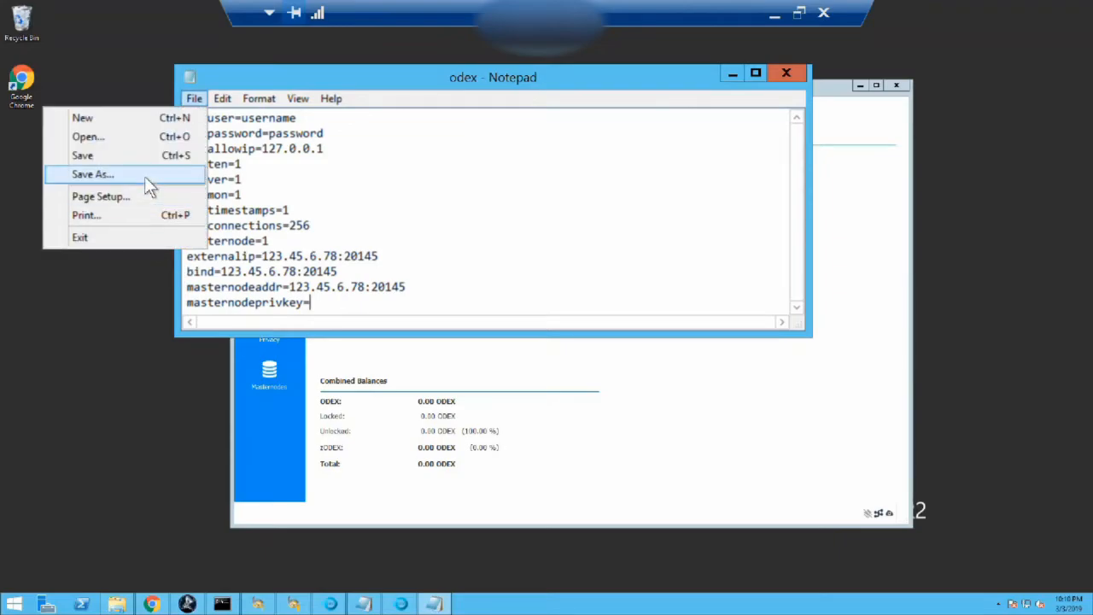
pyautogui.click(782, 70)
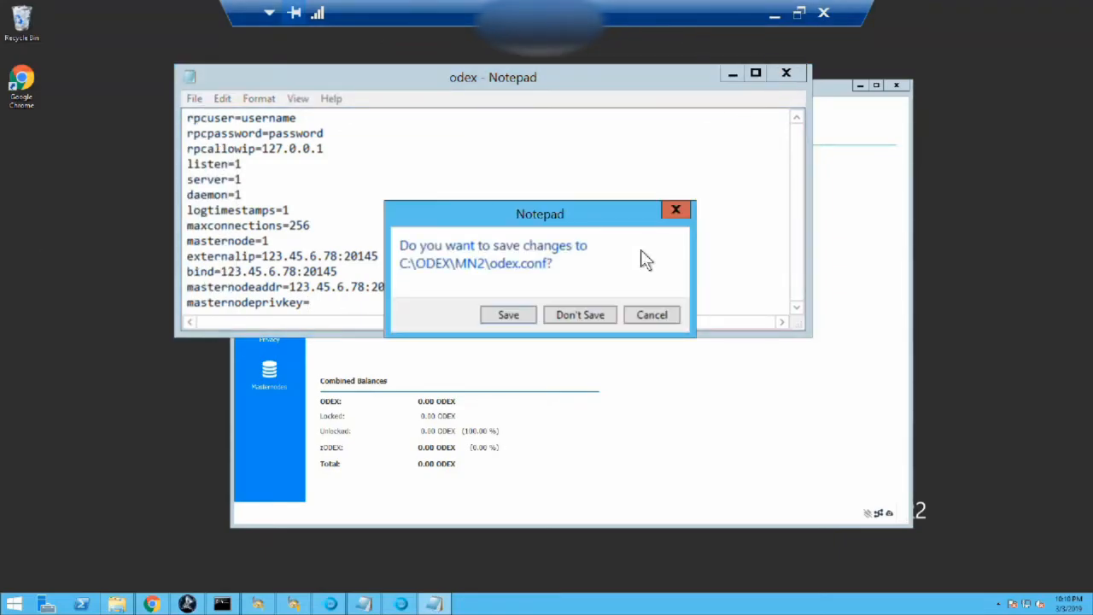
pyautogui.click(575, 316)
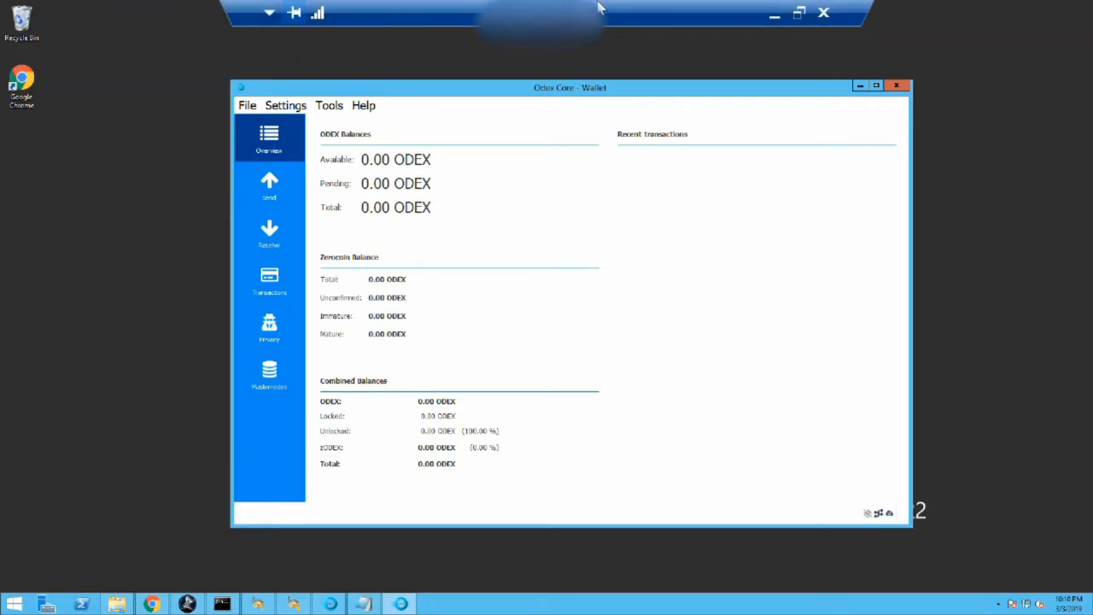
pyautogui.click(772, 19)
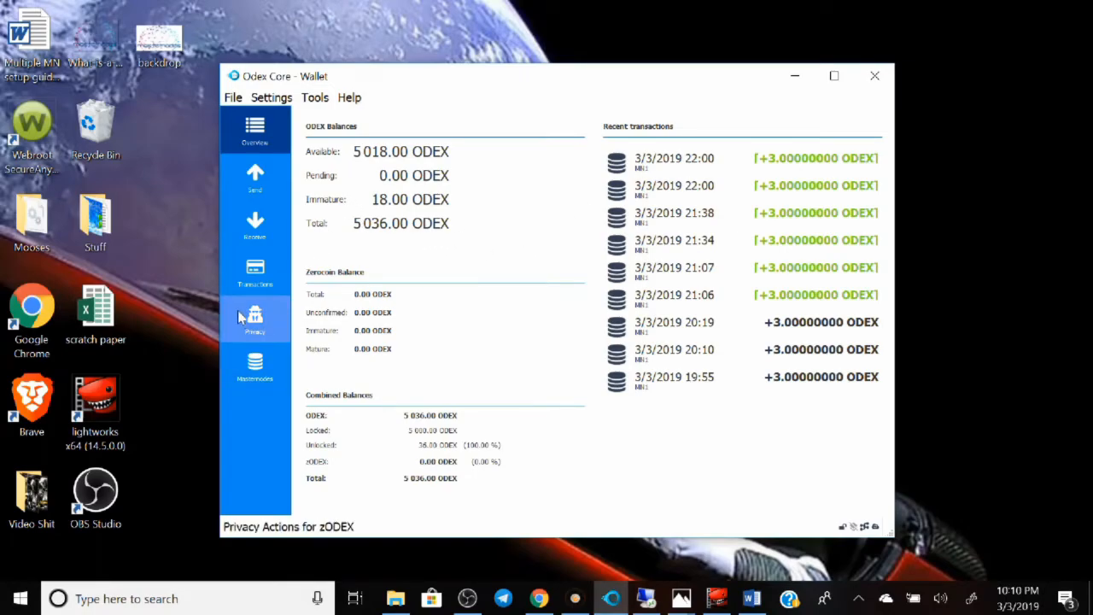
# - Confirm MN1 shows as enabled in the local Masternodes list, then return to the remote session
pyautogui.click(252, 367)
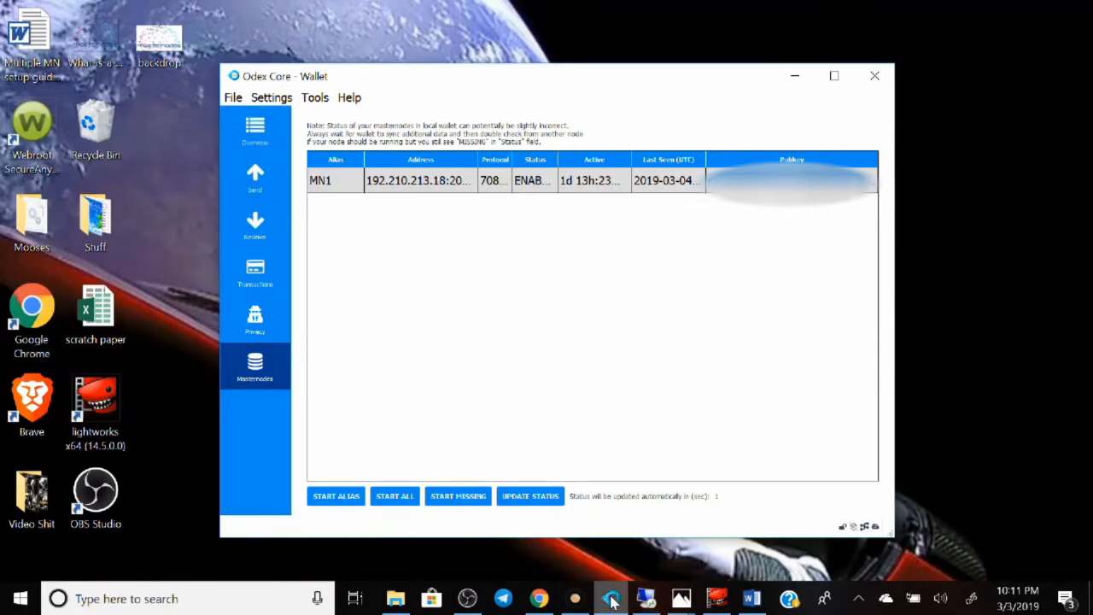
pyautogui.click(652, 607)
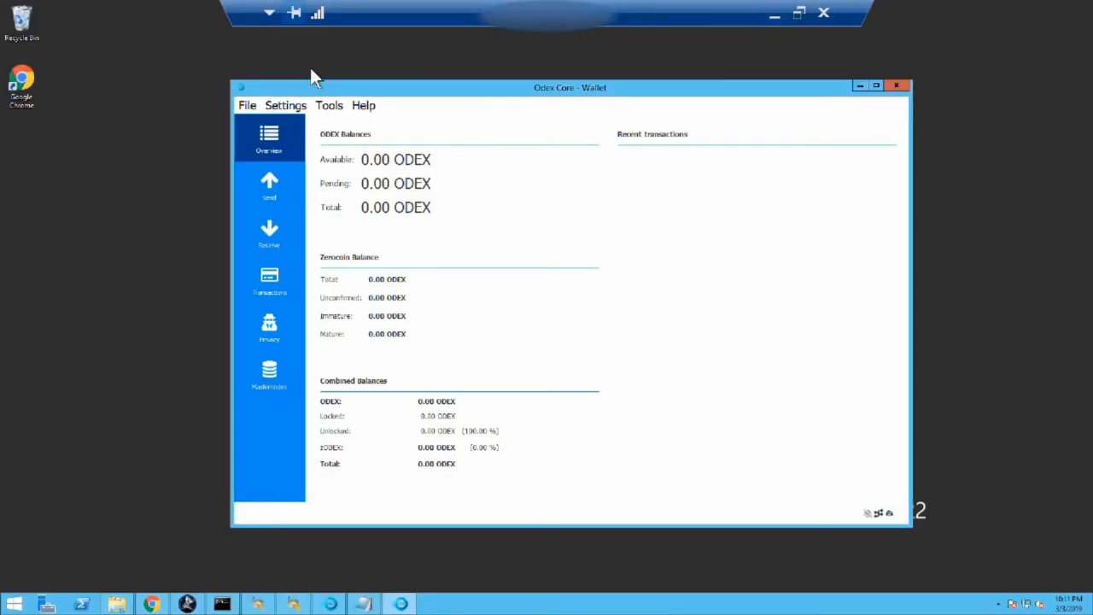
# - Run 'masternode status' in the VPS wallet's debug console, then close the Tools window
pyautogui.click(327, 105)
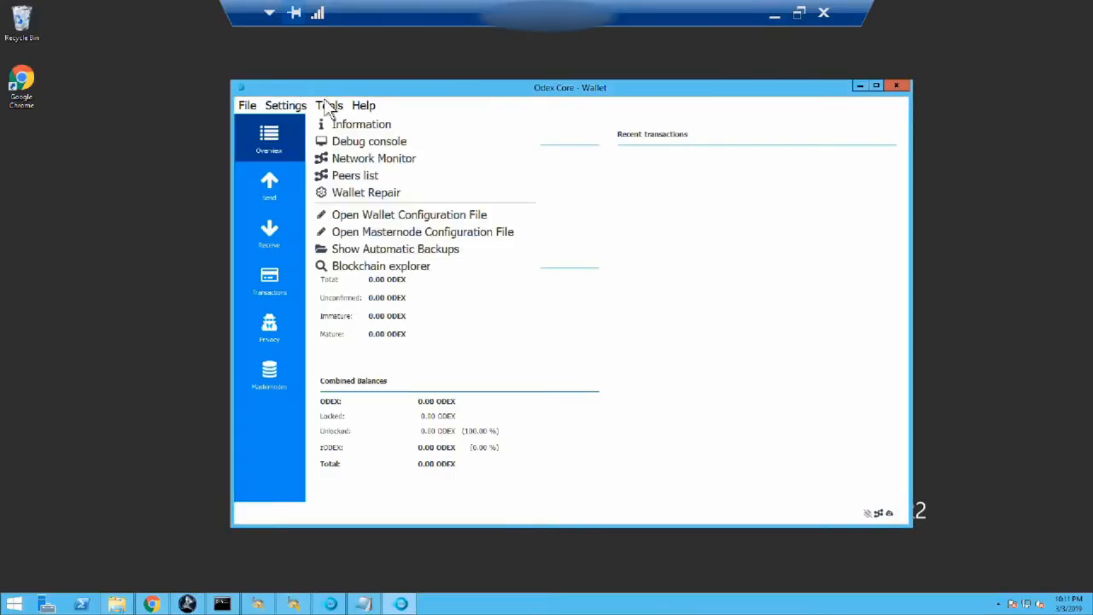
pyautogui.click(355, 143)
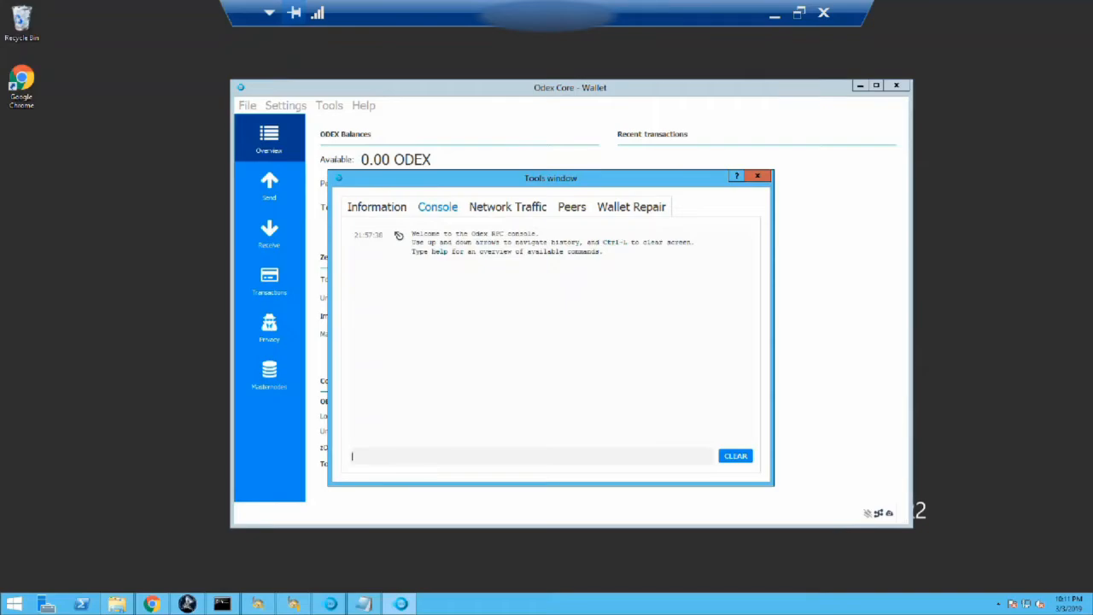
pyautogui.write('maste')
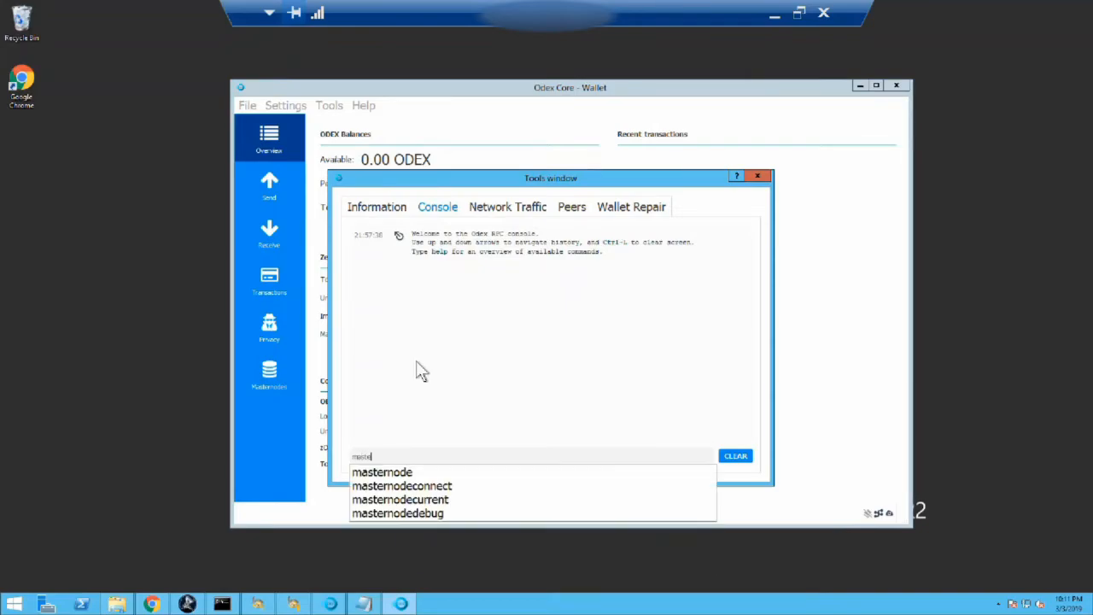
pyautogui.write('rnode status')
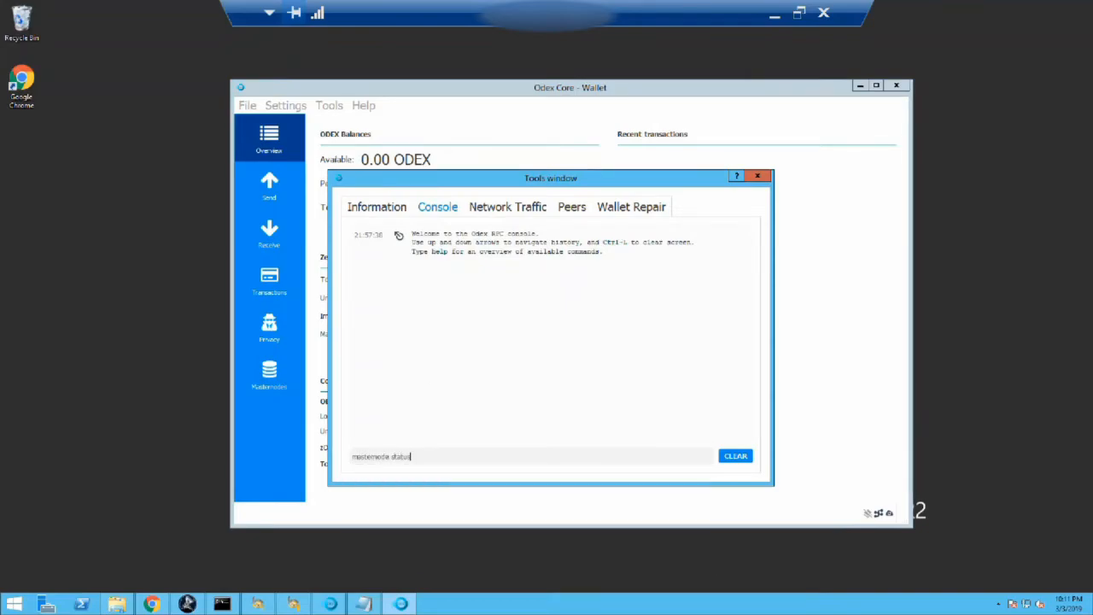
pyautogui.press('Return')
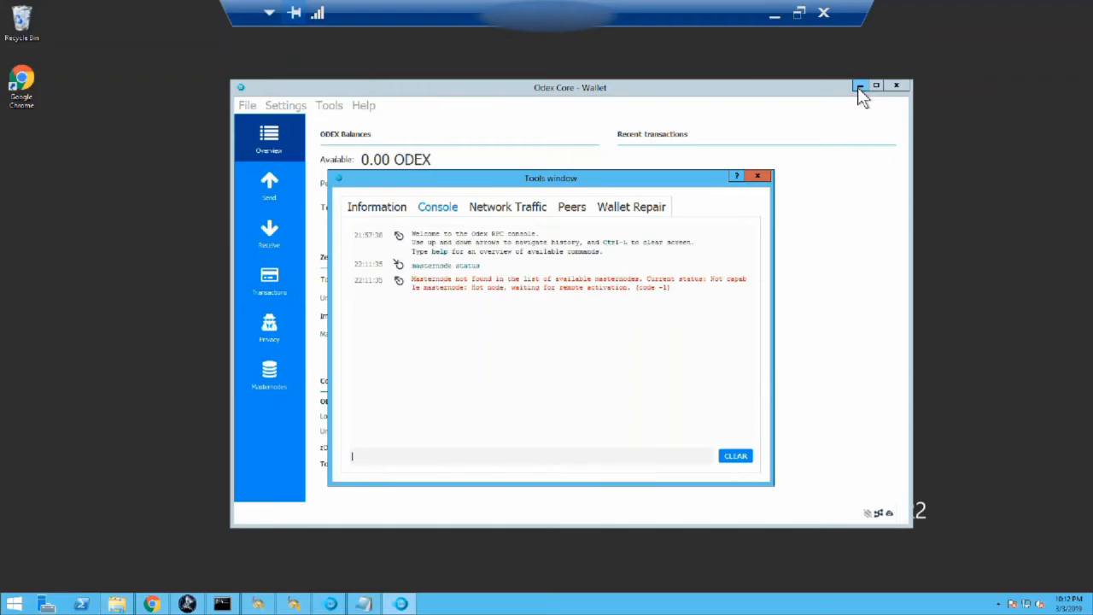
pyautogui.click(758, 176)
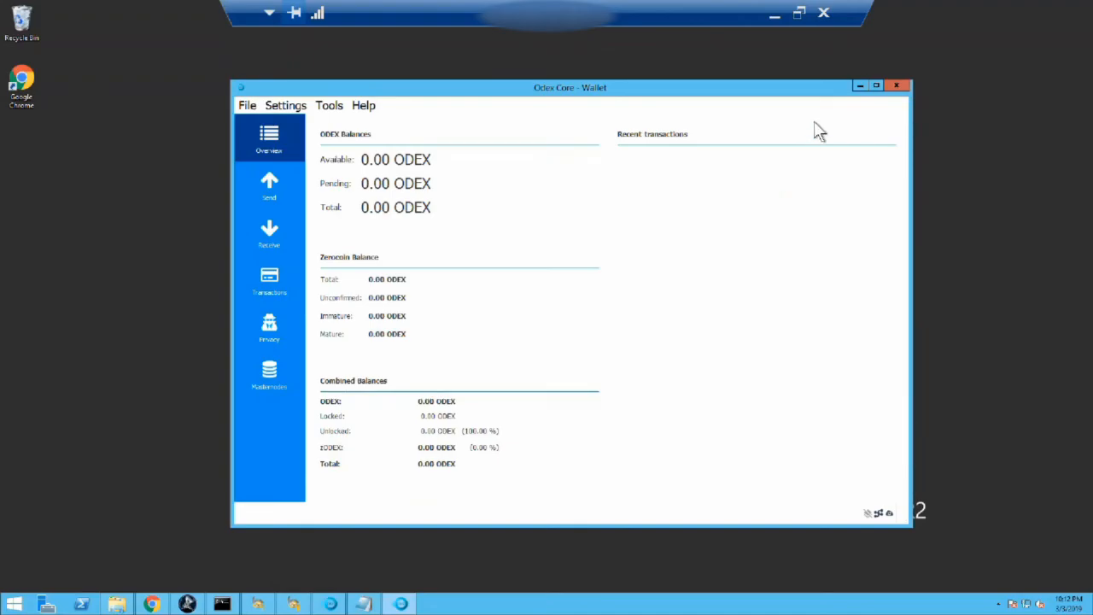